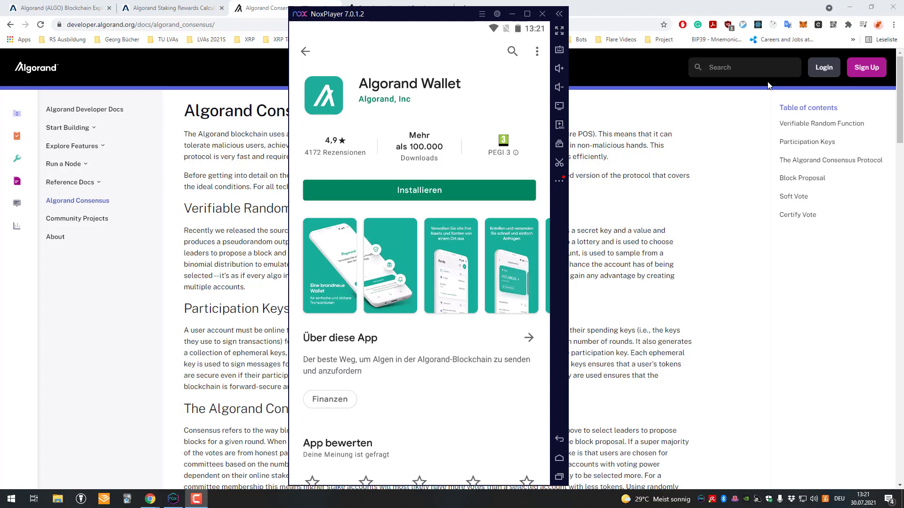
Step: Bring Chrome's AlgoExplorer Algorand Staking Rewards Calculator tab in front of the emulator
{"action": "left_click", "coordinate": [175, 8]}
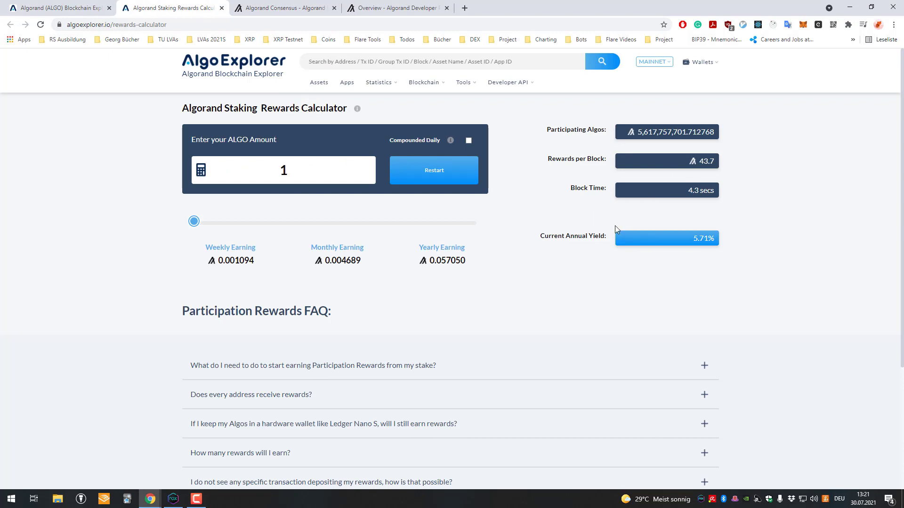
Step: Enter 5000 ALGO as the amount in the staking rewards calculator
{"action": "mouse_move", "coordinate": [692, 240]}
{"action": "left_mouse_down"}
{"action": "mouse_move", "coordinate": [713, 240]}
{"action": "mouse_move", "coordinate": [718, 225]}
{"action": "mouse_move", "coordinate": [701, 242]}
{"action": "left_mouse_up"}
{"action": "double_click", "coordinate": [303, 169]}
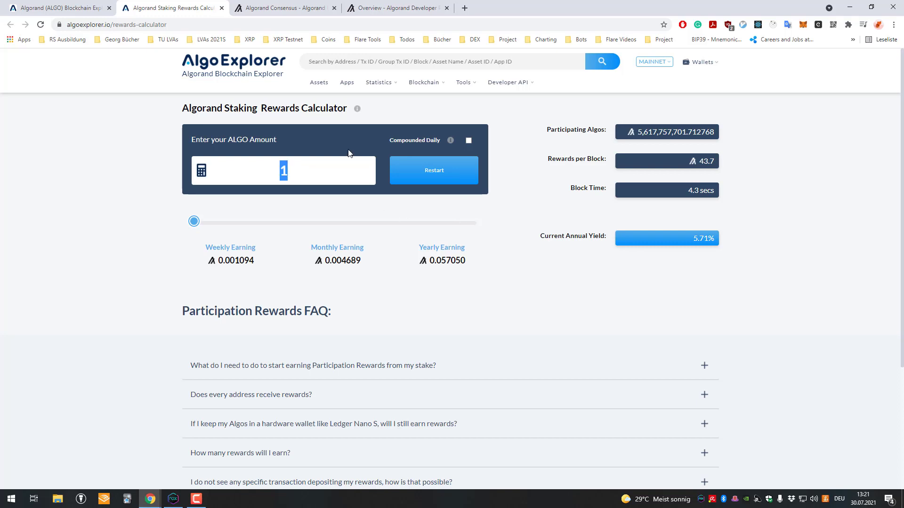
{"action": "type", "text": "5000"}
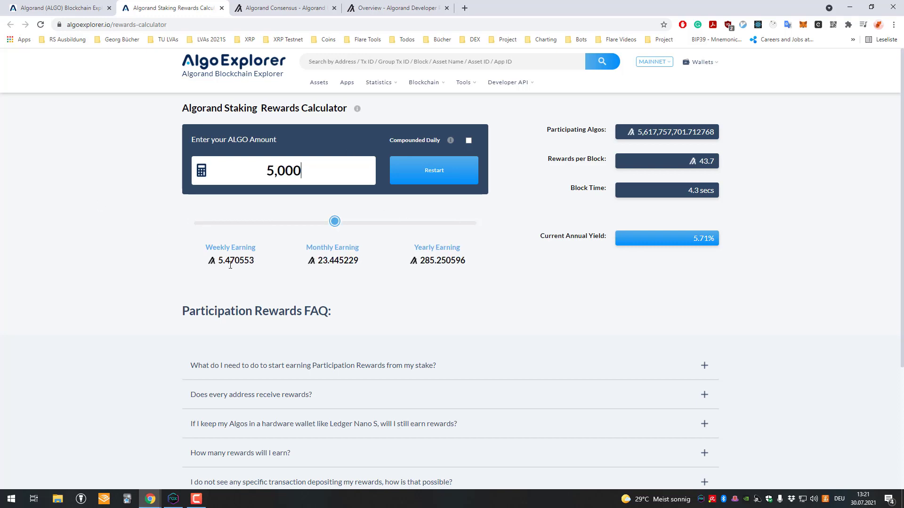
Step: Highlight the 5.470553 weekly, 23.445229 monthly and 285.250596 yearly earnings at 5.71%
{"action": "left_click_drag", "start_coordinate": [213, 259], "coordinate": [254, 262]}
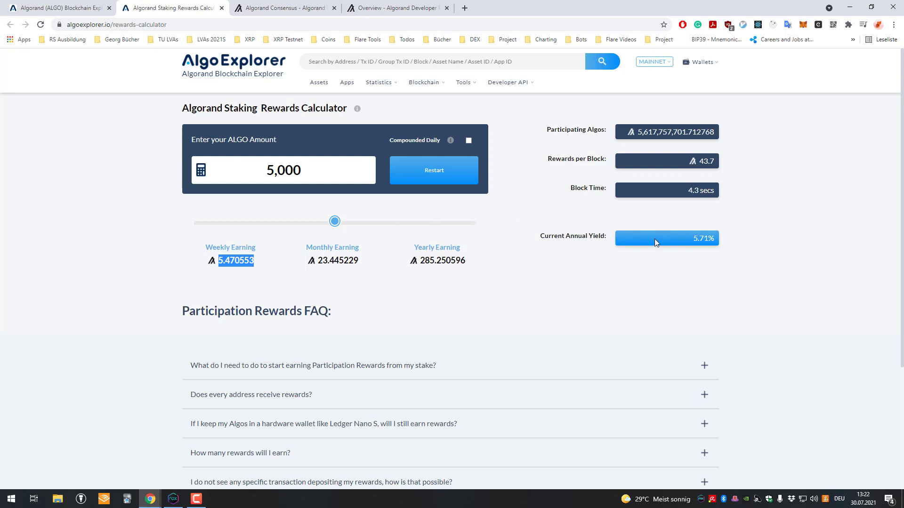
{"action": "left_click", "coordinate": [676, 238], "text": "shift"}
{"action": "left_click", "coordinate": [696, 237]}
{"action": "left_click", "coordinate": [693, 238], "text": "shift"}
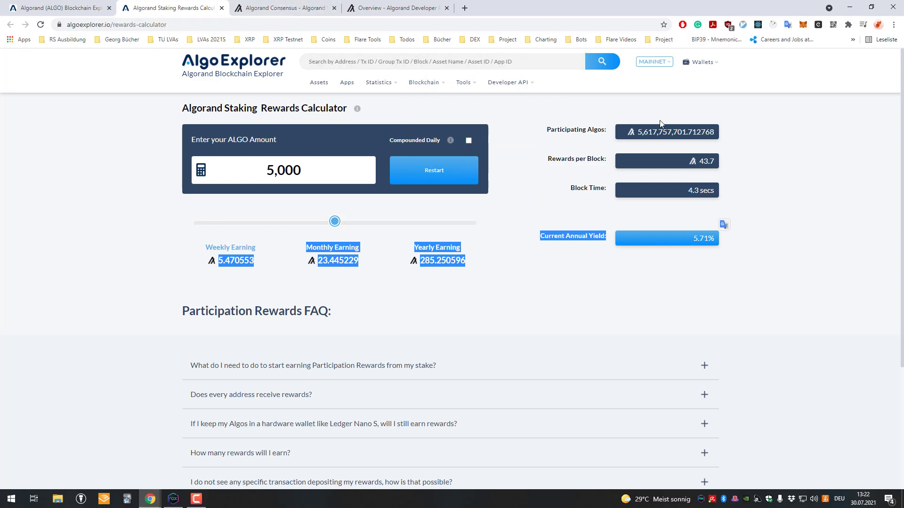
{"action": "key", "text": "alt+Tab"}
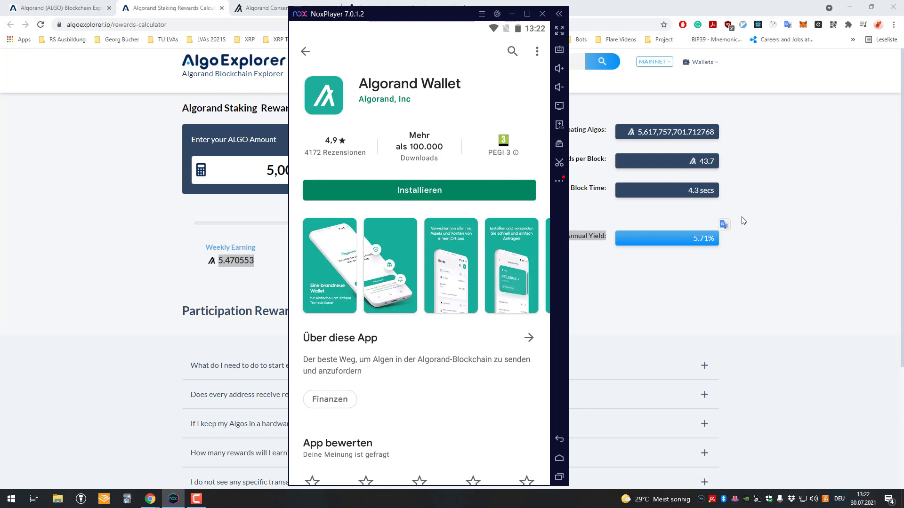
Step: Scroll through the Algorand Wallet store listing and install the app
{"action": "scroll", "coordinate": [407, 86], "scroll_direction": "down", "scroll_amount": 1}
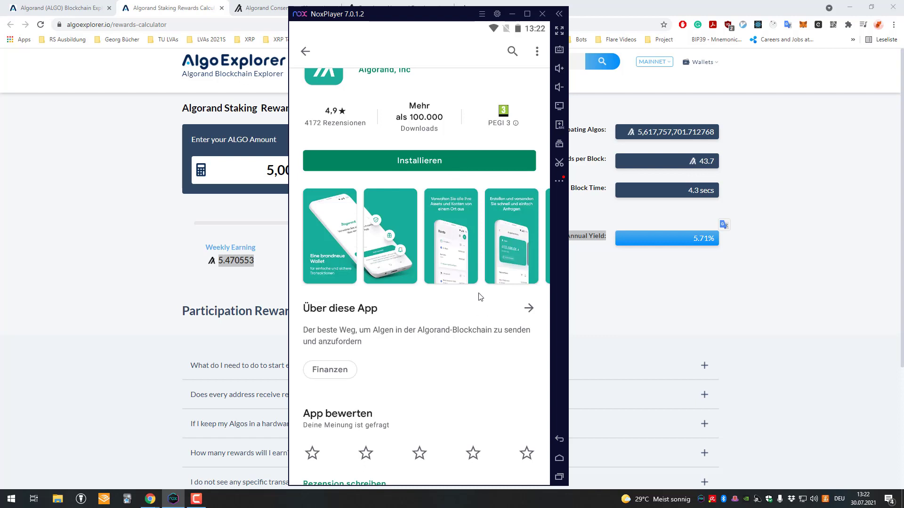
{"action": "scroll", "coordinate": [477, 283], "scroll_direction": "up", "scroll_amount": 1}
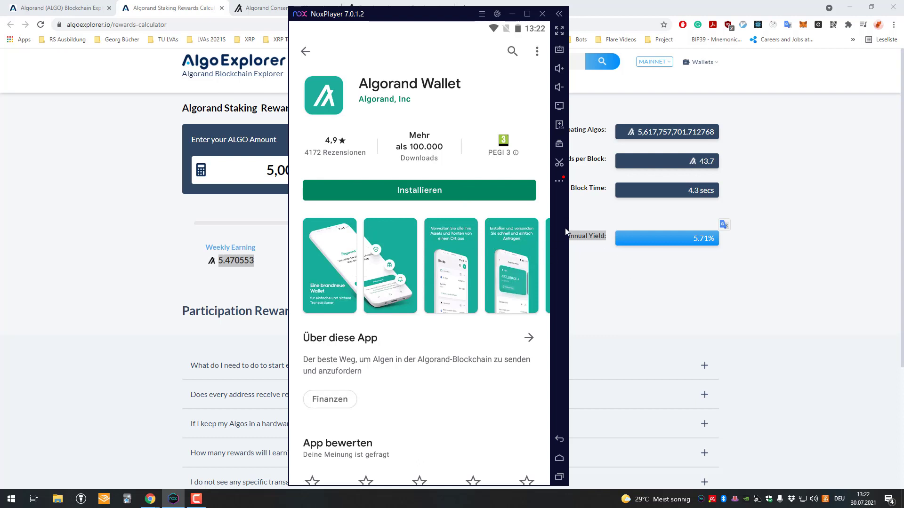
{"action": "left_click", "coordinate": [421, 189]}
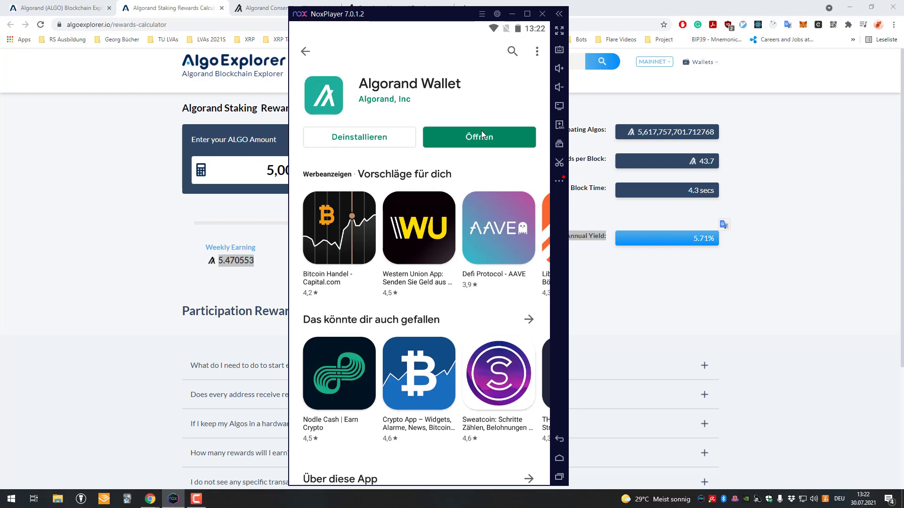
Step: Launch Algorand Wallet and look over its Add Account options
{"action": "left_click", "coordinate": [468, 135]}
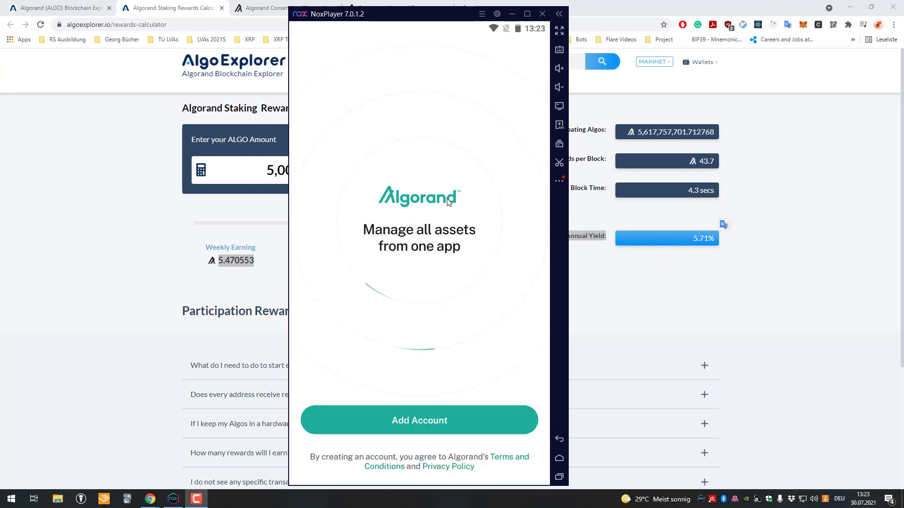
{"action": "left_click", "coordinate": [445, 414]}
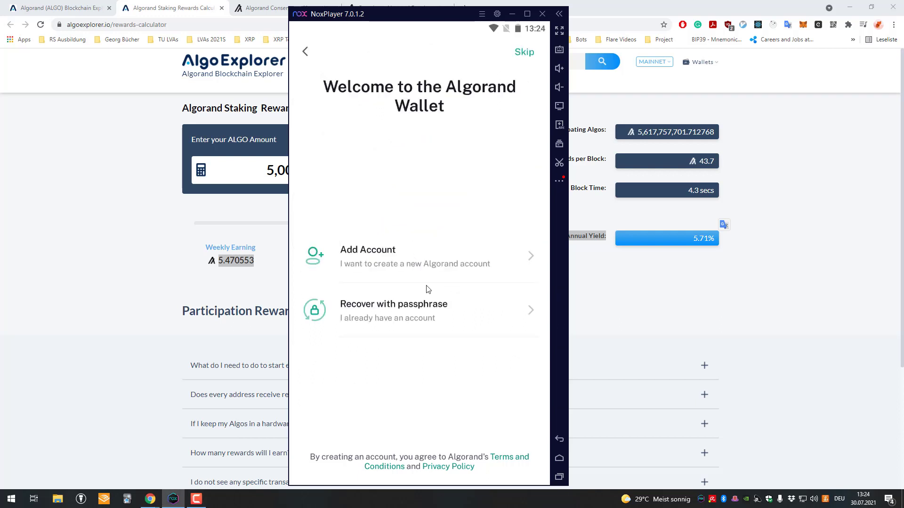
{"action": "left_click", "coordinate": [313, 55]}
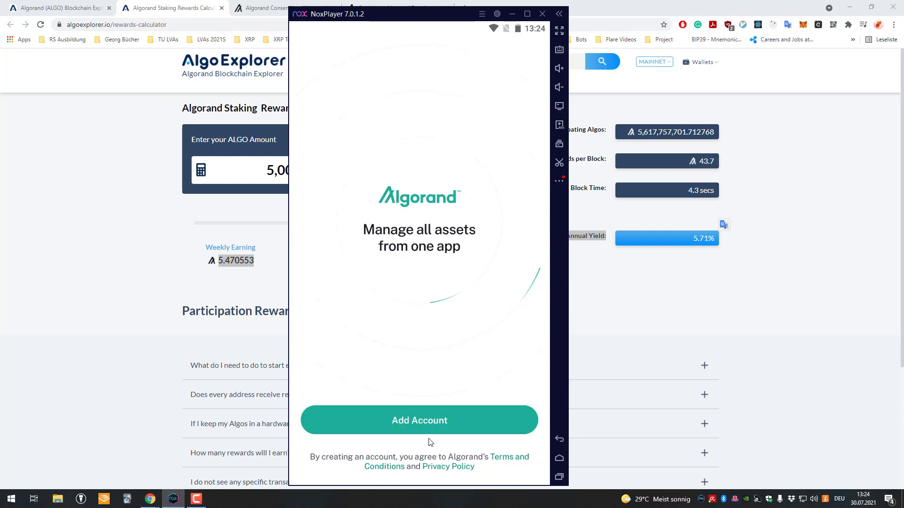
{"action": "left_click", "coordinate": [447, 428]}
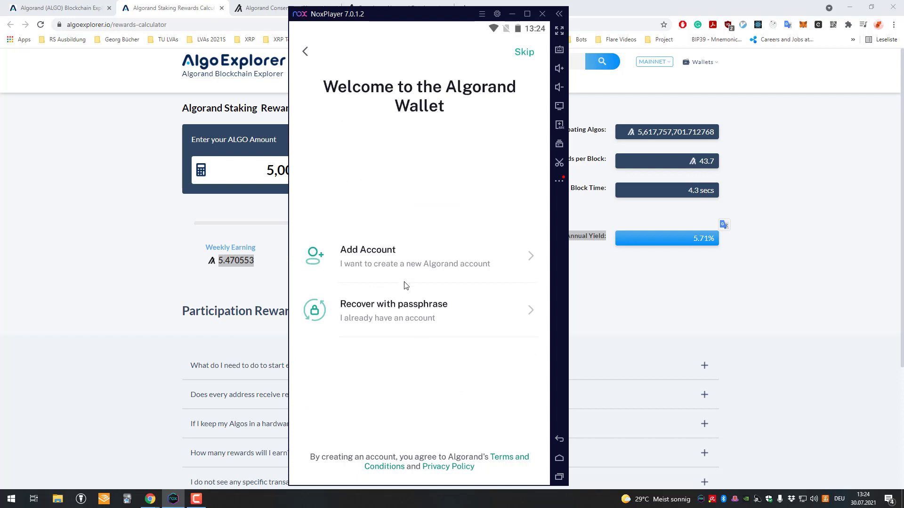
{"action": "left_click", "coordinate": [425, 257]}
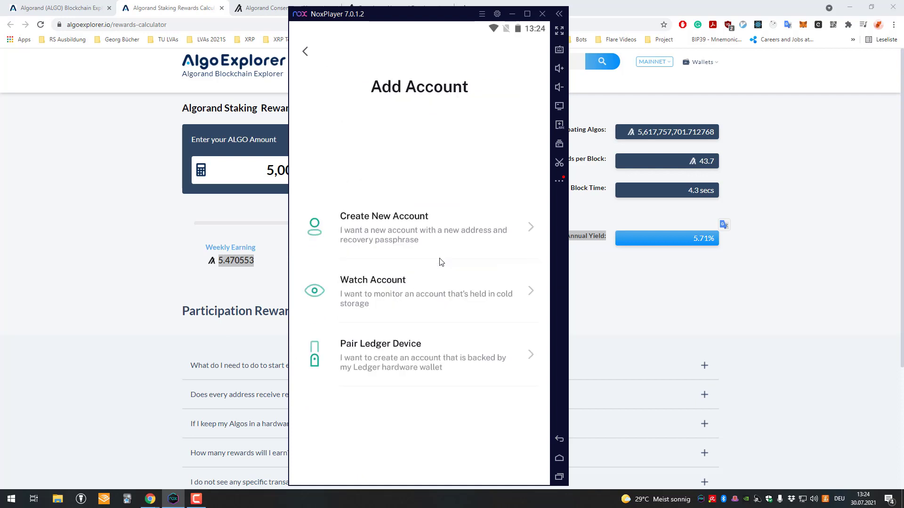
{"action": "left_click", "coordinate": [306, 57]}
Step: Open the Recover with passphrase 25-word entry form and scroll through it
{"action": "left_click", "coordinate": [411, 317]}
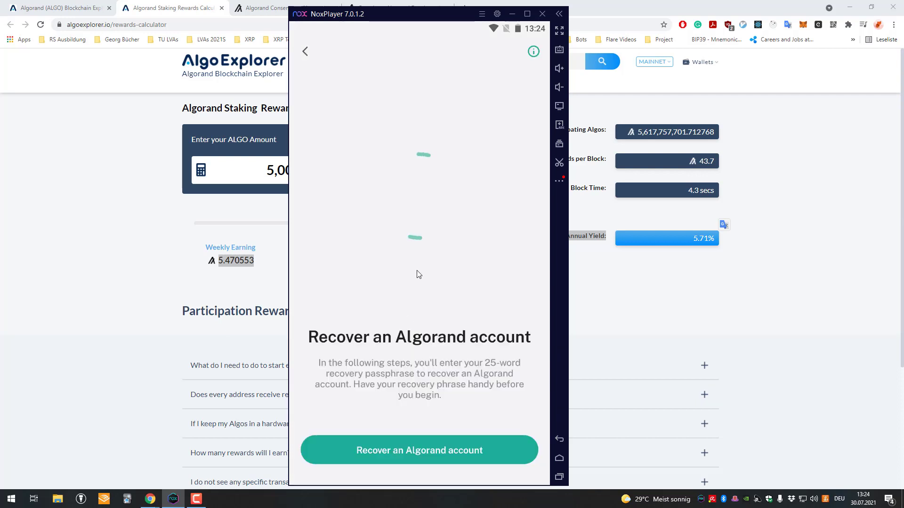
{"action": "left_click", "coordinate": [444, 457]}
{"action": "scroll", "coordinate": [438, 280], "scroll_direction": "down", "scroll_amount": 3}
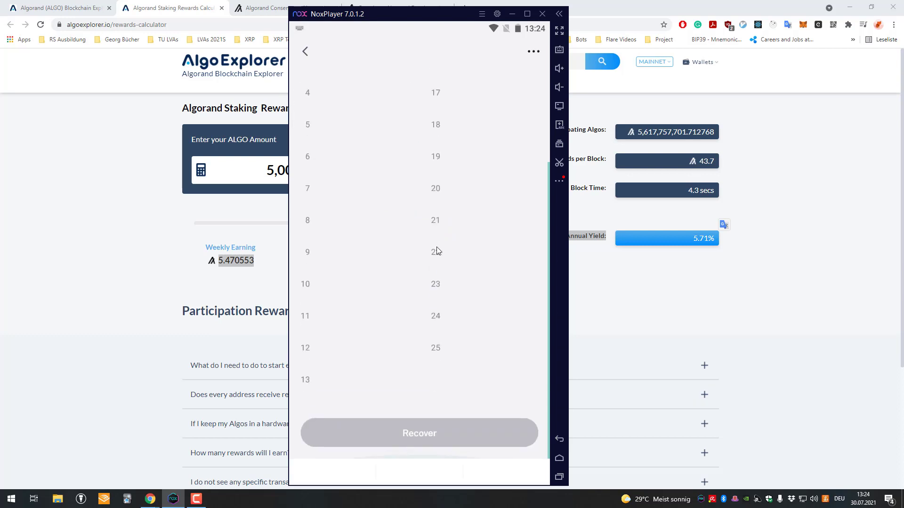
{"action": "scroll", "coordinate": [426, 236], "scroll_direction": "up", "scroll_amount": 3}
{"action": "scroll", "coordinate": [426, 265], "scroll_direction": "down", "scroll_amount": 3}
{"action": "scroll", "coordinate": [434, 260], "scroll_direction": "up", "scroll_amount": 3}
{"action": "left_click", "coordinate": [305, 52]}
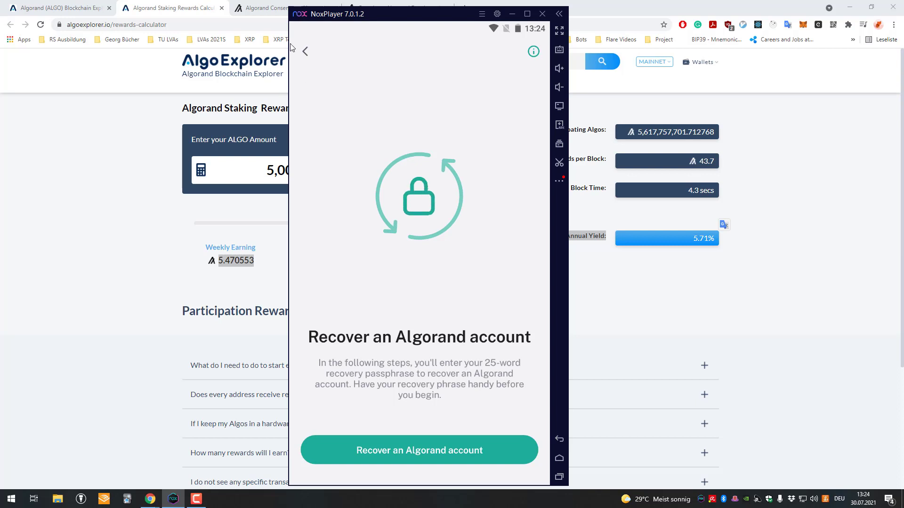
Step: Return to Add Account and open the Pair Ledger Device instructions
{"action": "left_click", "coordinate": [304, 50]}
{"action": "left_click", "coordinate": [445, 260]}
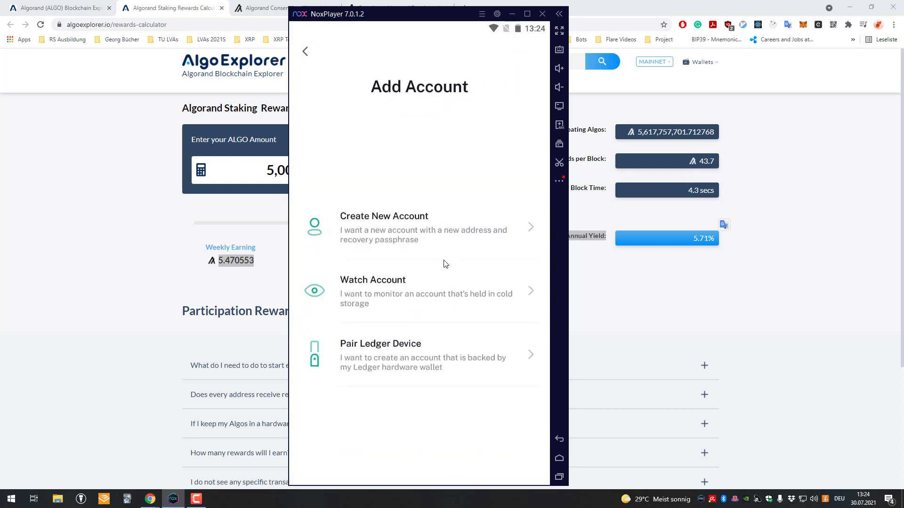
{"action": "left_click", "coordinate": [307, 53]}
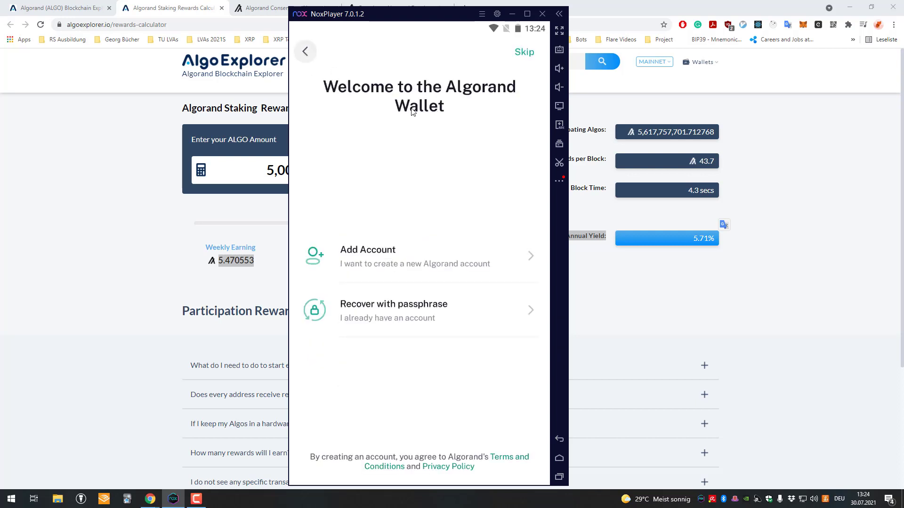
{"action": "left_click", "coordinate": [409, 257]}
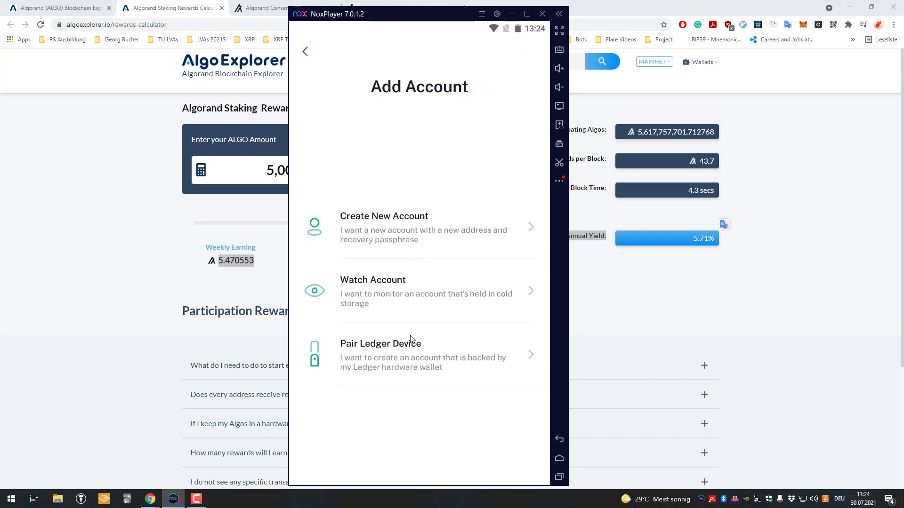
{"action": "left_click", "coordinate": [425, 362]}
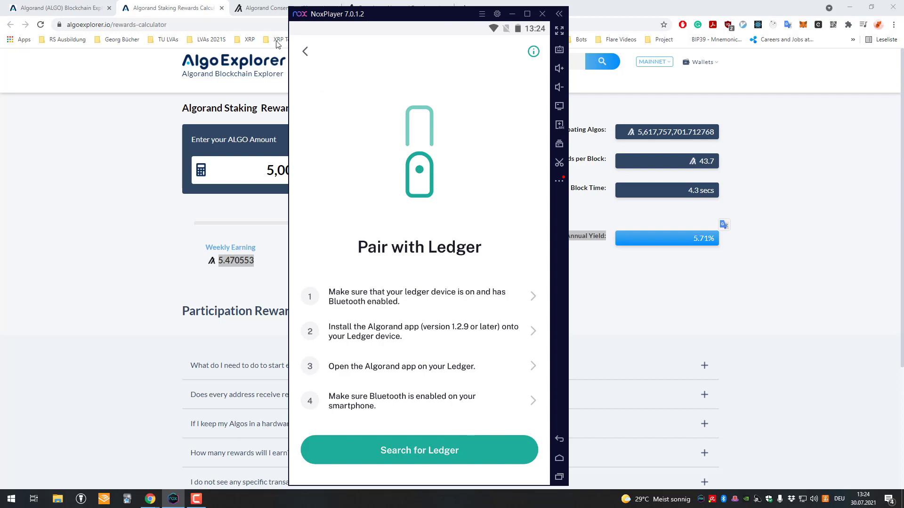
Step: Start a new account, reveal its 25-word passphrase, then back out to Add Account
{"action": "left_click", "coordinate": [306, 51]}
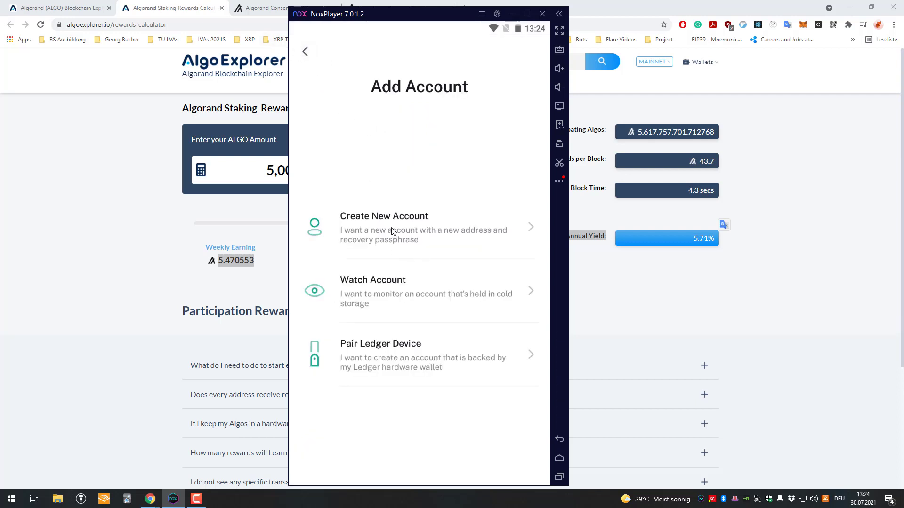
{"action": "left_click", "coordinate": [406, 220]}
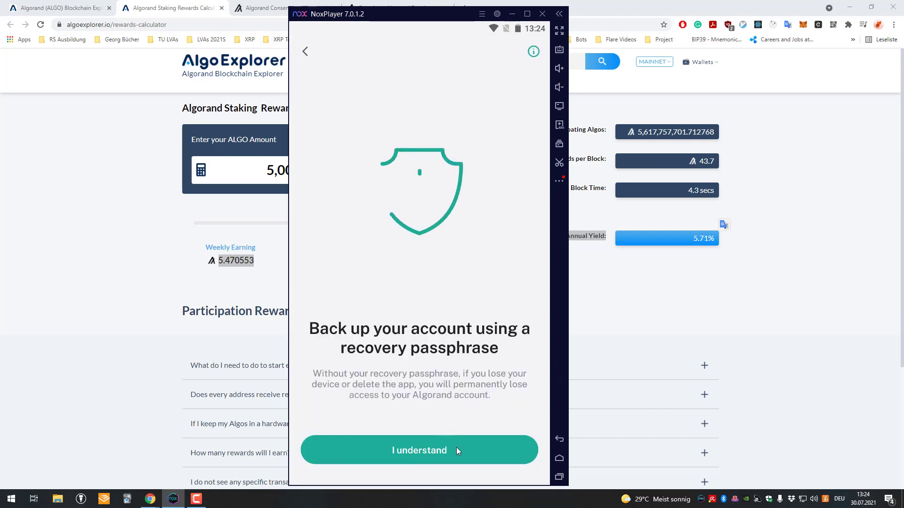
{"action": "left_click", "coordinate": [433, 450]}
{"action": "left_click", "coordinate": [474, 450]}
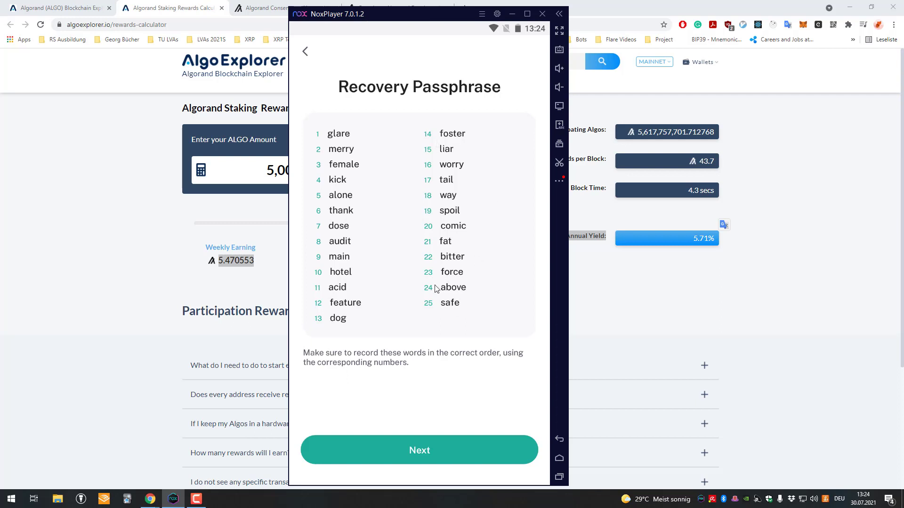
{"action": "left_click", "coordinate": [306, 50]}
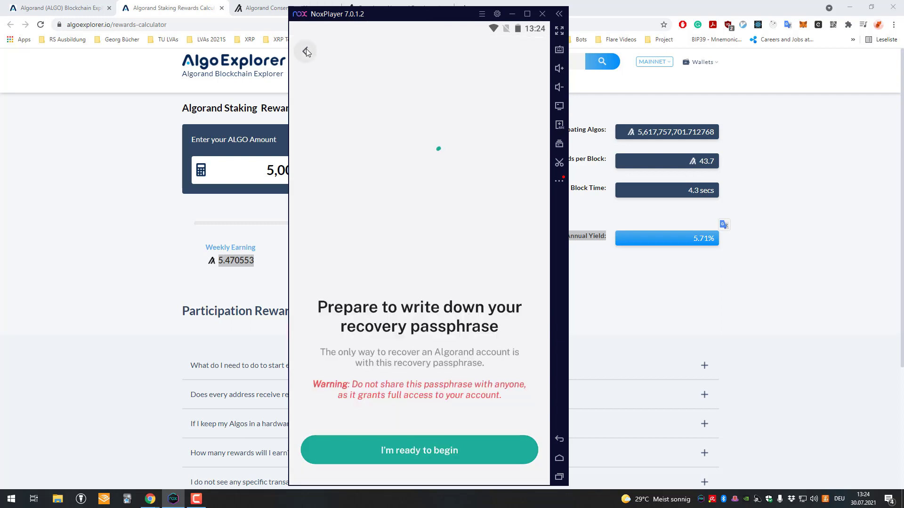
{"action": "left_click", "coordinate": [306, 51]}
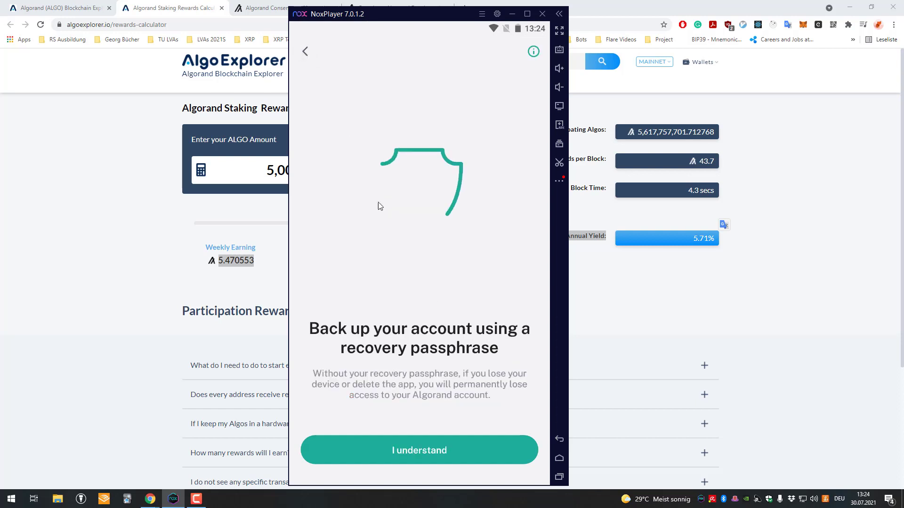
{"action": "left_click", "coordinate": [305, 51]}
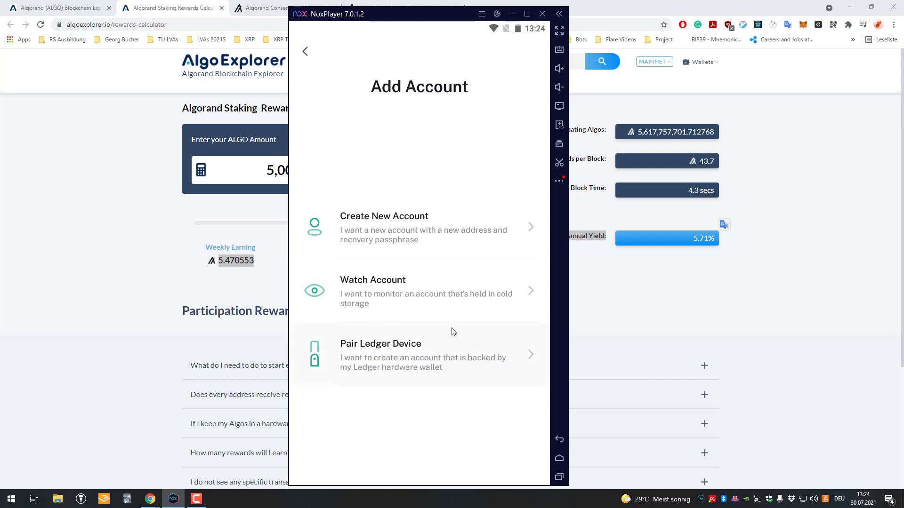
Step: Check Ledger pairing, then restart Create New Account to display the recovery passphrase
{"action": "left_click", "coordinate": [428, 369]}
{"action": "left_click", "coordinate": [425, 367]}
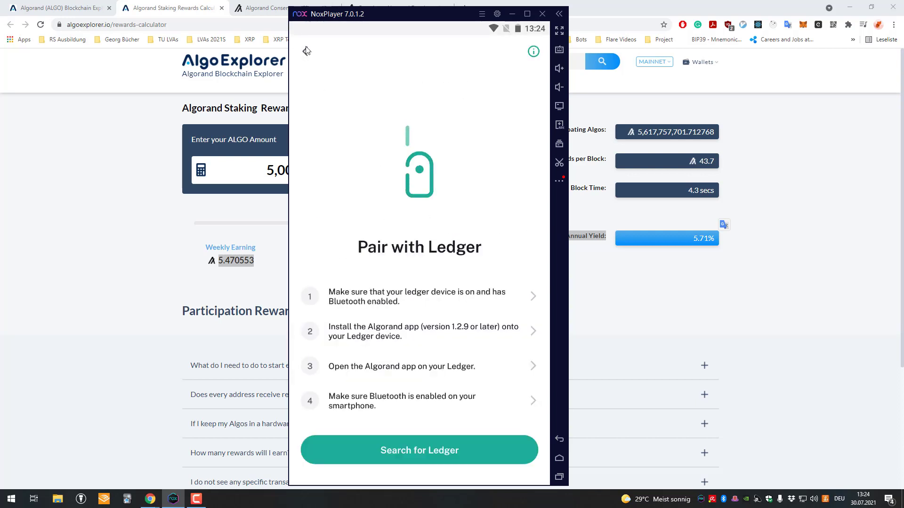
{"action": "left_click", "coordinate": [400, 222]}
{"action": "left_click", "coordinate": [444, 450]}
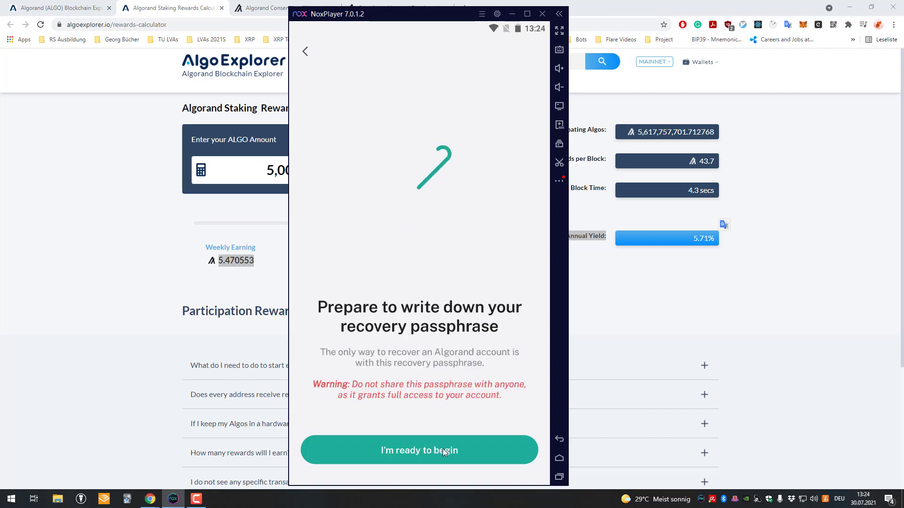
{"action": "left_click", "coordinate": [442, 448]}
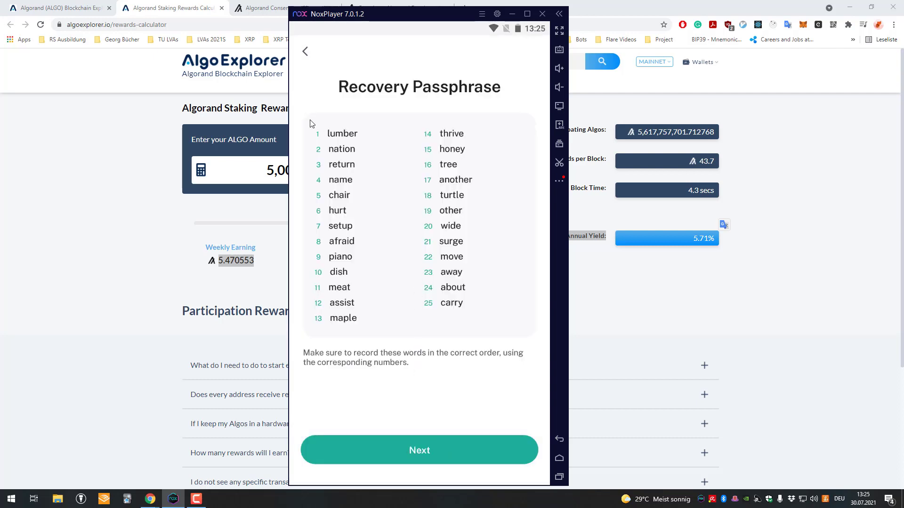
Step: Snip the 25-word passphrase list and continue to the verification step
{"action": "key", "text": "super+shift+s"}
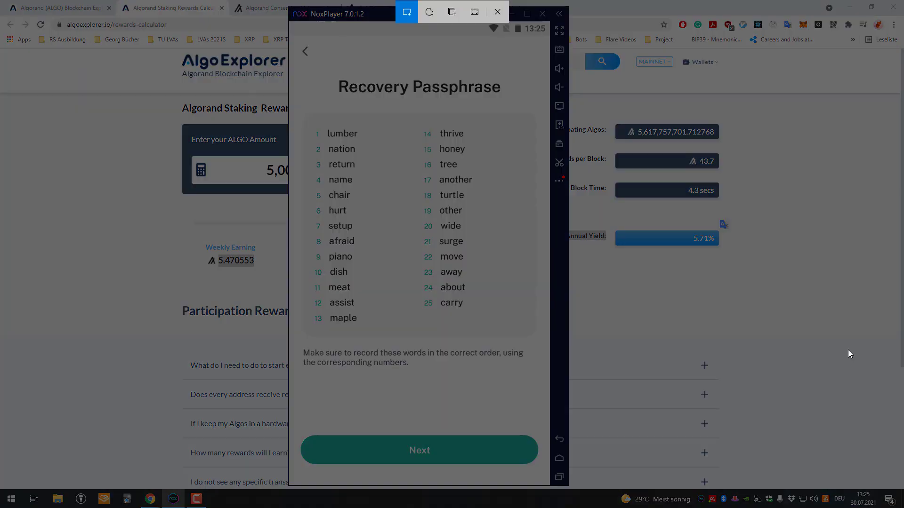
{"action": "left_click_drag", "start_coordinate": [319, 127], "coordinate": [531, 333]}
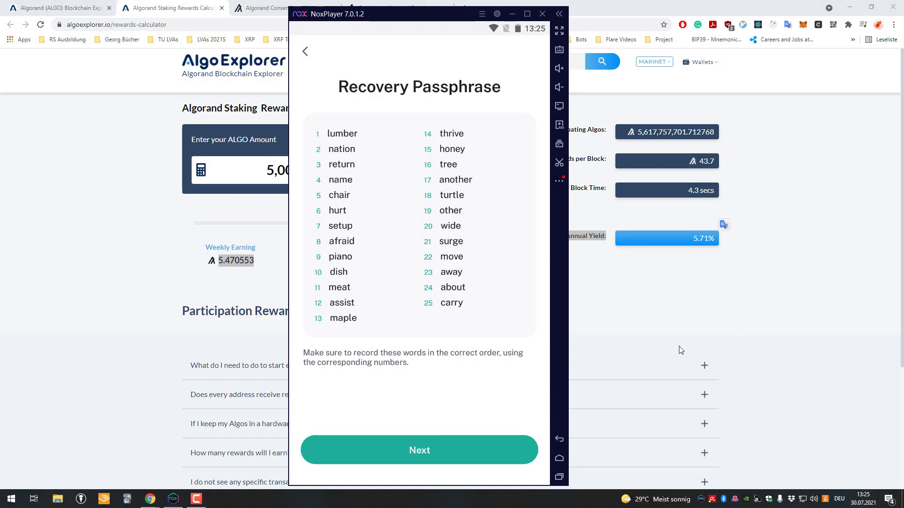
{"action": "left_click", "coordinate": [430, 444]}
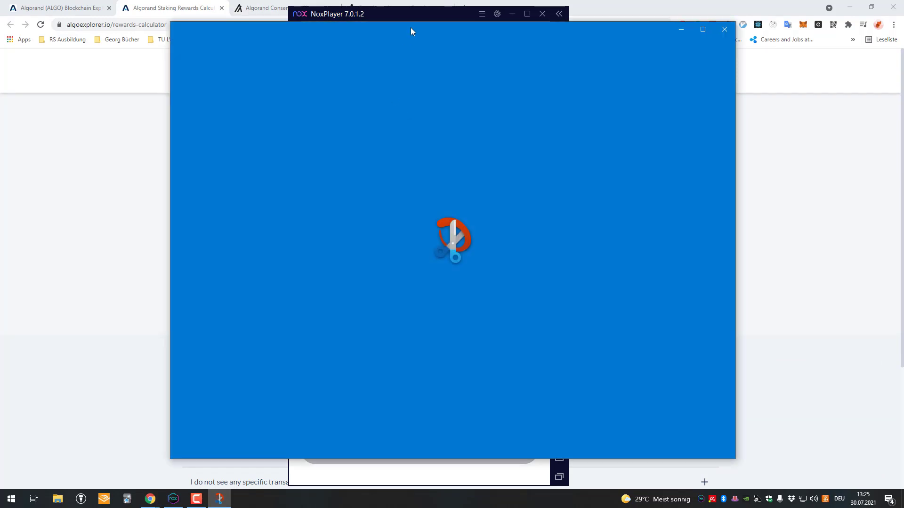
{"action": "mouse_move", "coordinate": [507, 48]}
{"action": "left_mouse_down"}
{"action": "mouse_move", "coordinate": [682, 70]}
{"action": "mouse_move", "coordinate": [810, 68]}
{"action": "left_mouse_up"}
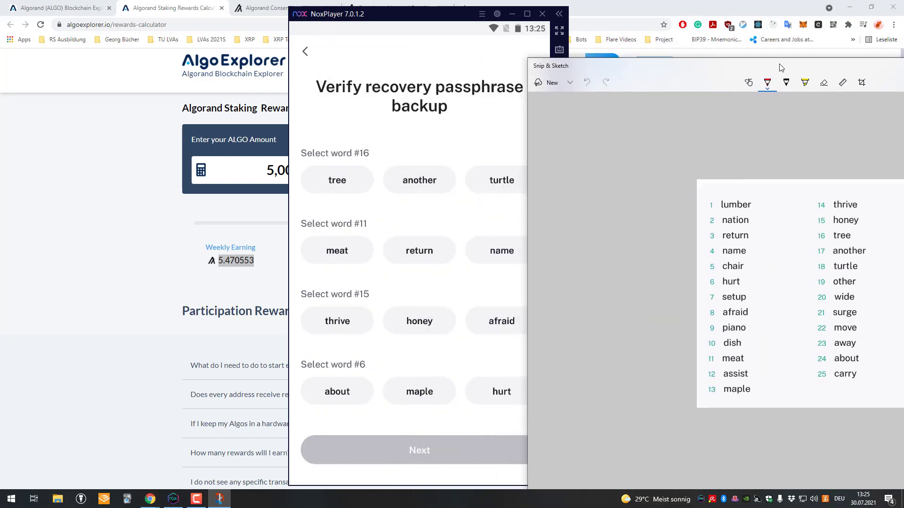
{"action": "left_click", "coordinate": [415, 132]}
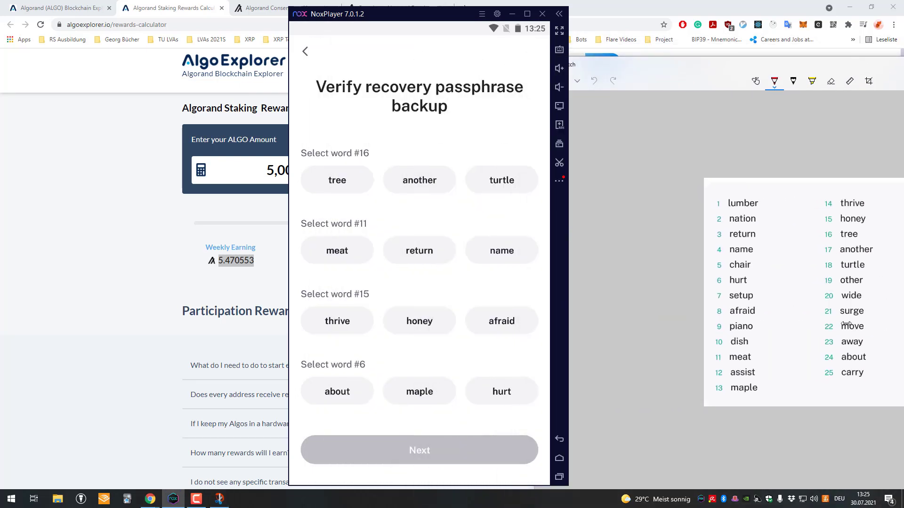
Step: Select the verification words for positions 16, 11 and 15, checking against the snip
{"action": "left_click", "coordinate": [346, 190]}
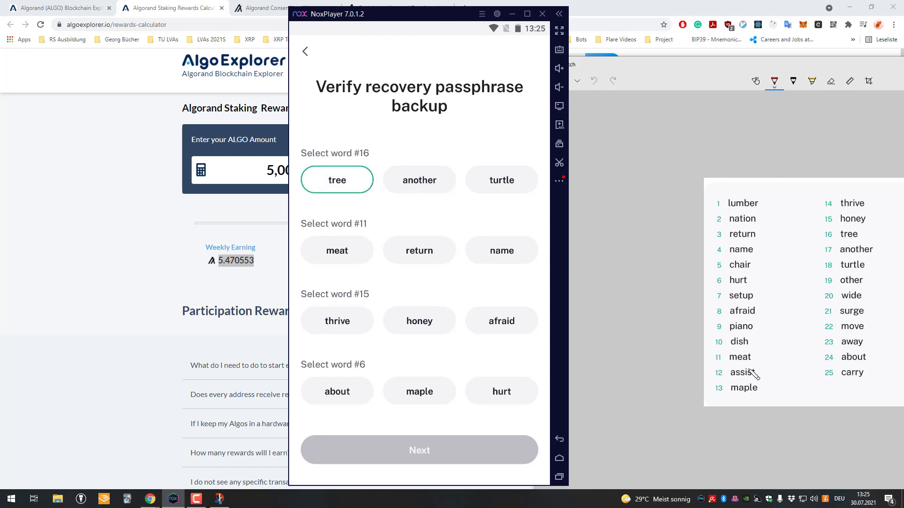
{"action": "left_click", "coordinate": [363, 259]}
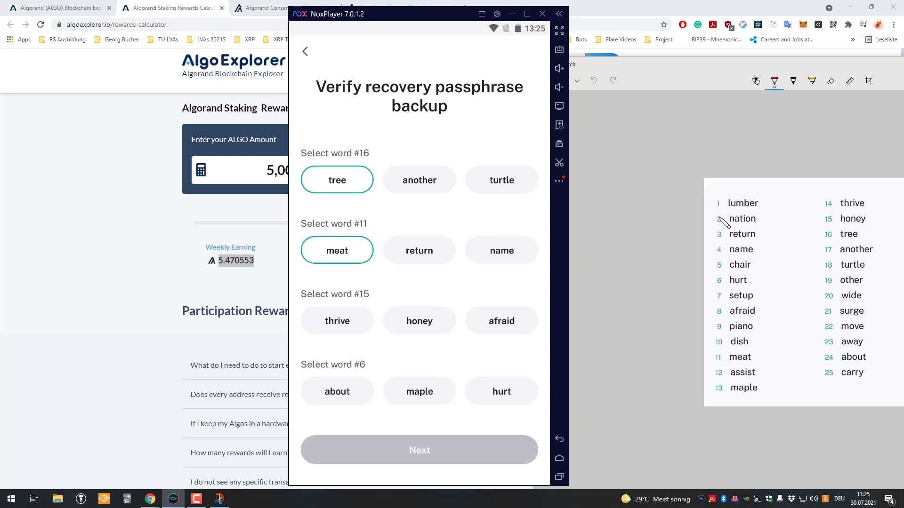
{"action": "left_click", "coordinate": [772, 89]}
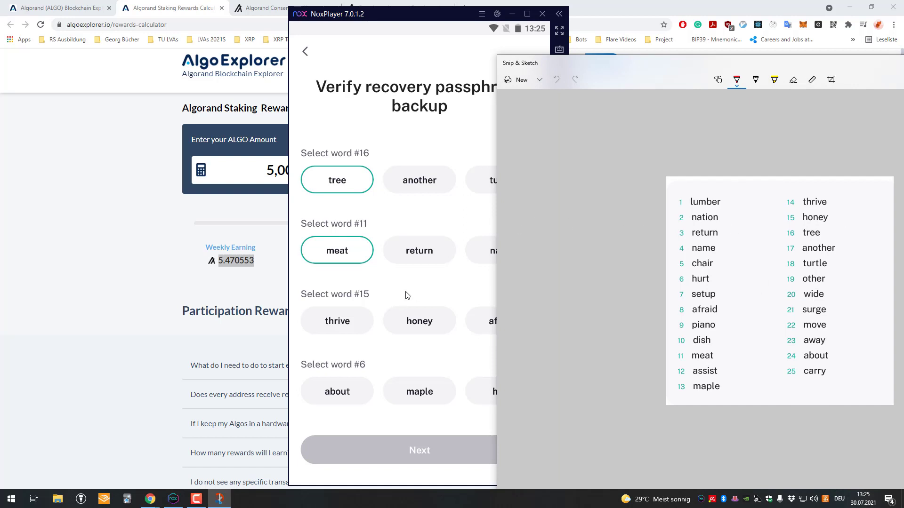
{"action": "left_click", "coordinate": [379, 296]}
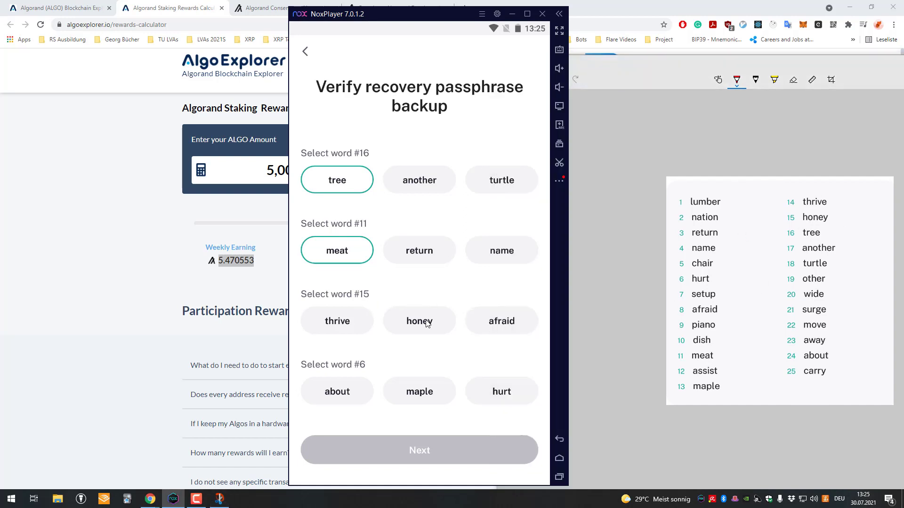
{"action": "left_click", "coordinate": [416, 318]}
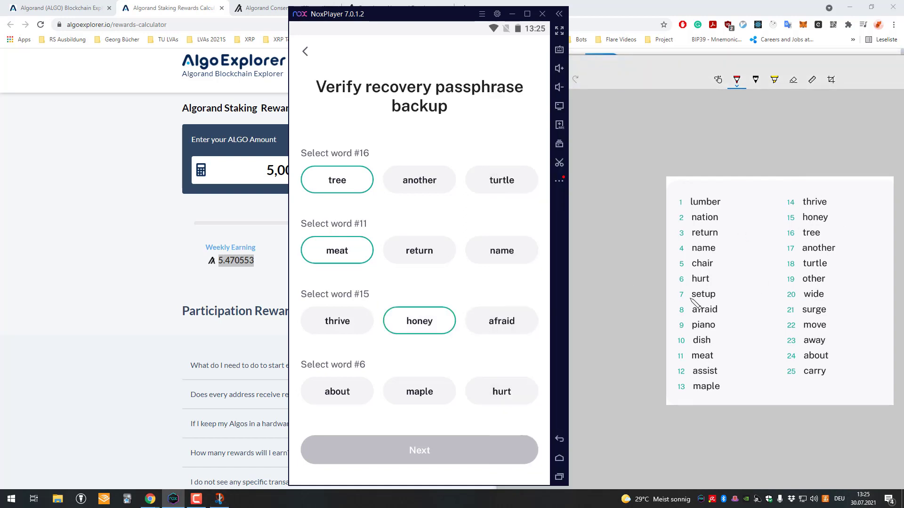
Step: Circle the passphrase word list in red ink in Snip & Sketch
{"action": "left_click", "coordinate": [732, 171]}
{"action": "mouse_move", "coordinate": [707, 186]}
{"action": "left_mouse_down"}
{"action": "mouse_move", "coordinate": [698, 185]}
{"action": "mouse_move", "coordinate": [678, 247]}
{"action": "mouse_move", "coordinate": [670, 363]}
{"action": "mouse_move", "coordinate": [696, 408]}
{"action": "mouse_move", "coordinate": [868, 381]}
{"action": "mouse_move", "coordinate": [851, 192]}
{"action": "mouse_move", "coordinate": [700, 184]}
{"action": "left_mouse_up"}
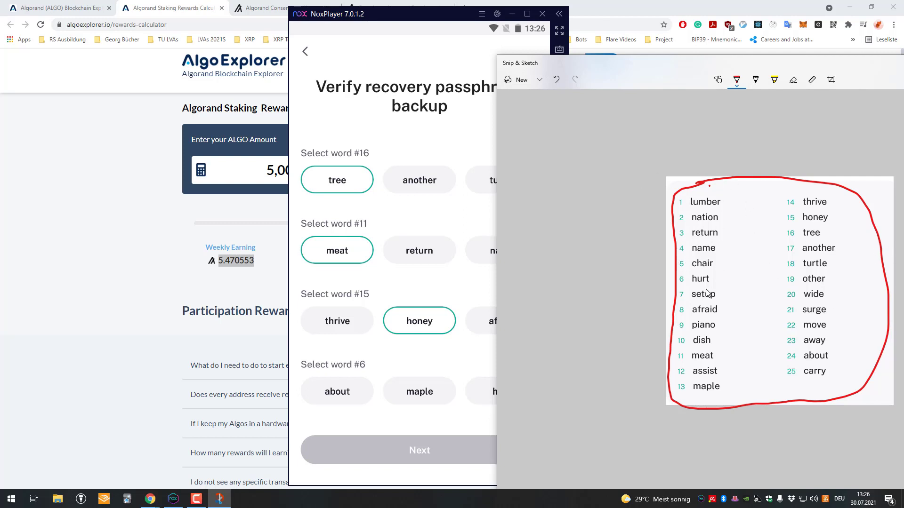
{"action": "left_click", "coordinate": [419, 365]}
Step: Pick the word for position 6, complete verification, and name the account 'Test Acc'
{"action": "left_click", "coordinate": [500, 388]}
{"action": "left_click", "coordinate": [491, 453]}
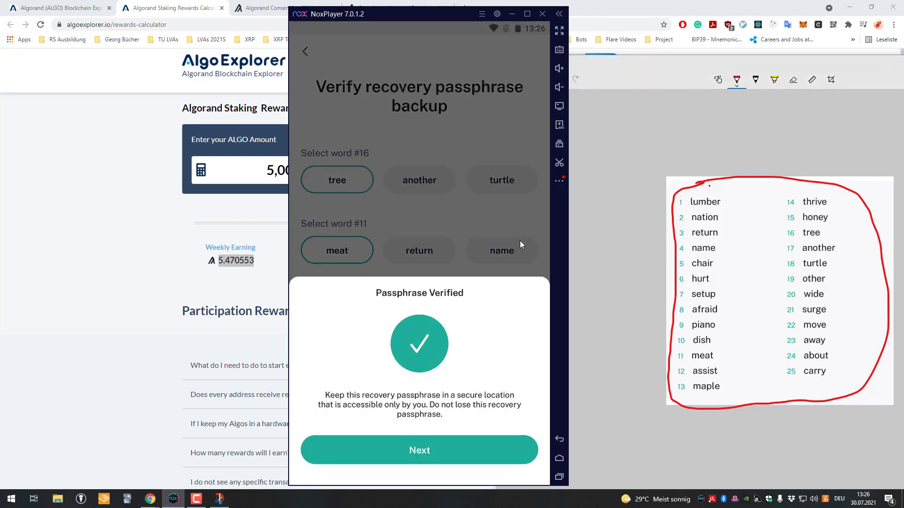
{"action": "left_click", "coordinate": [433, 450]}
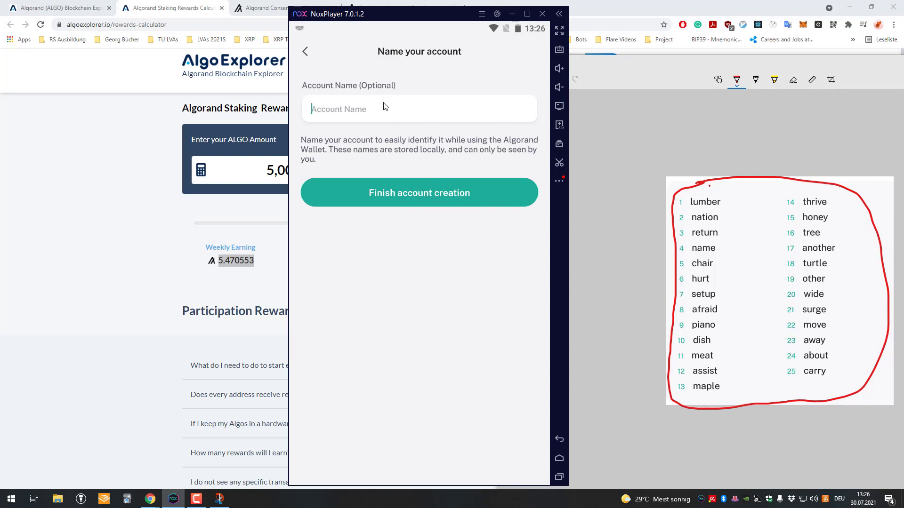
{"action": "type", "text": "Test Acc"}
{"action": "left_click", "coordinate": [407, 206]}
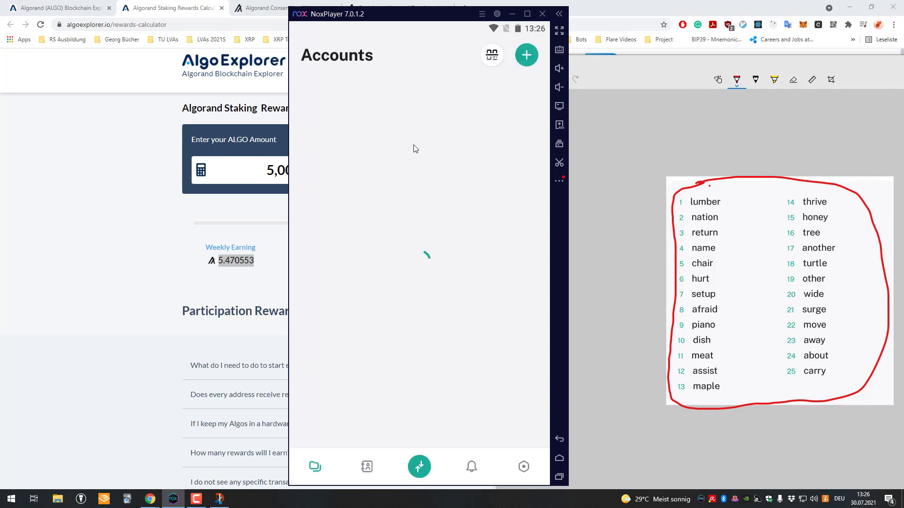
Step: Browse the Add new asset screen, then open Test Acc's Algos page with 0.00 balance
{"action": "left_click", "coordinate": [354, 157]}
{"action": "left_click", "coordinate": [319, 68]}
{"action": "left_click", "coordinate": [385, 155]}
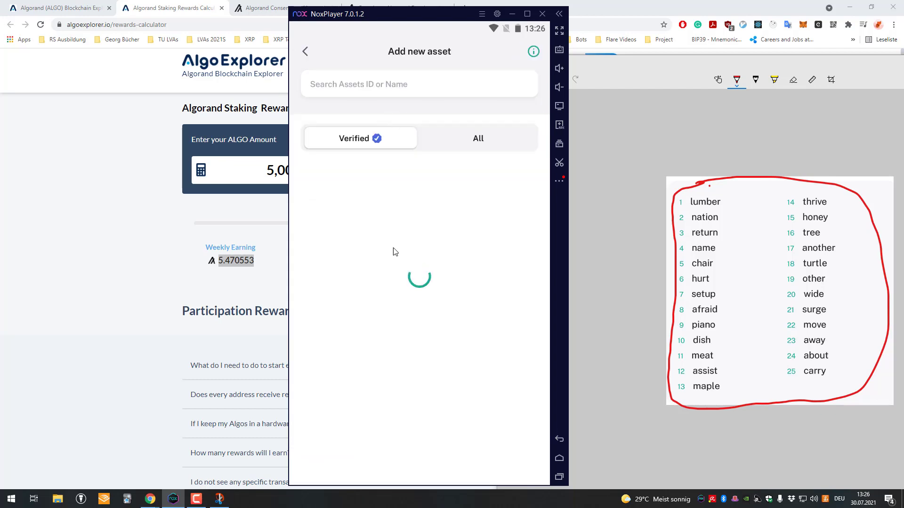
{"action": "scroll", "coordinate": [443, 384], "scroll_direction": "down", "scroll_amount": 5}
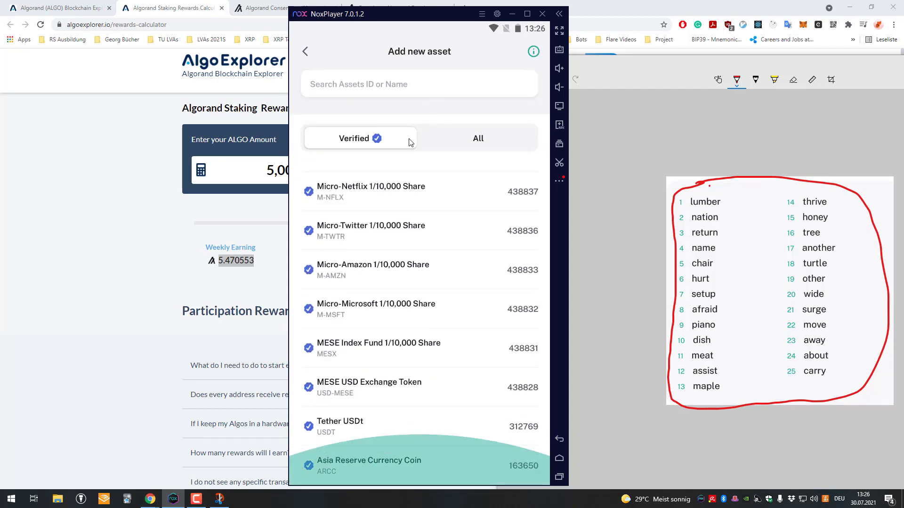
{"action": "scroll", "coordinate": [381, 244], "scroll_direction": "up", "scroll_amount": 10}
{"action": "scroll", "coordinate": [364, 334], "scroll_direction": "up", "scroll_amount": 15}
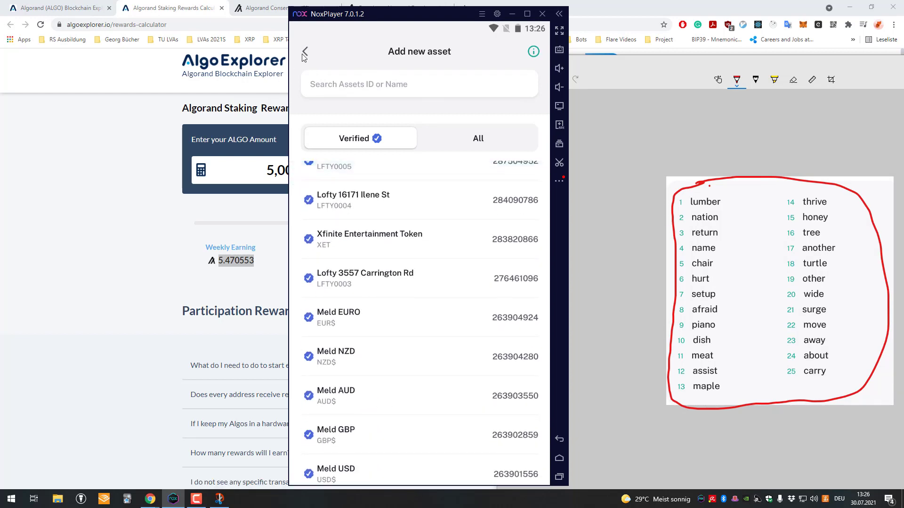
{"action": "key", "text": "Escape"}
{"action": "left_click", "coordinate": [432, 121]}
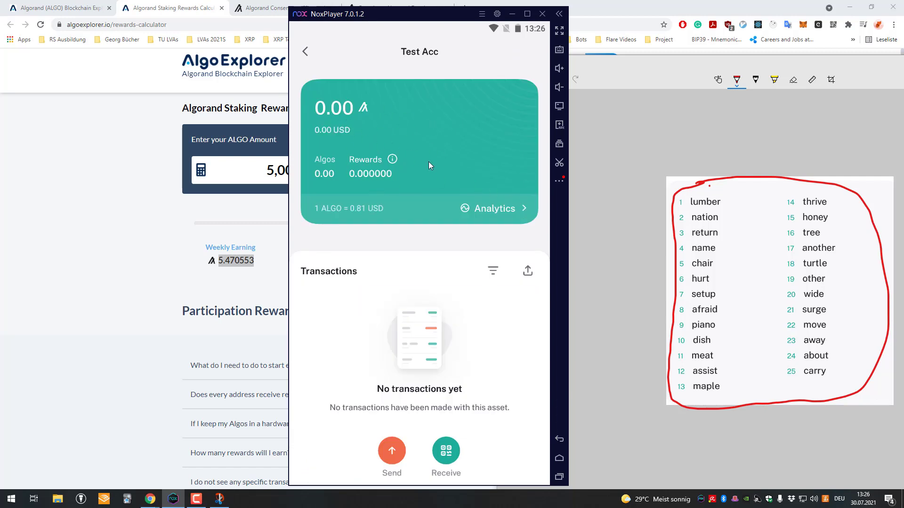
Step: Copy Test Acc's receiving address and return to the rewards calculator in Chrome
{"action": "left_click", "coordinate": [445, 450]}
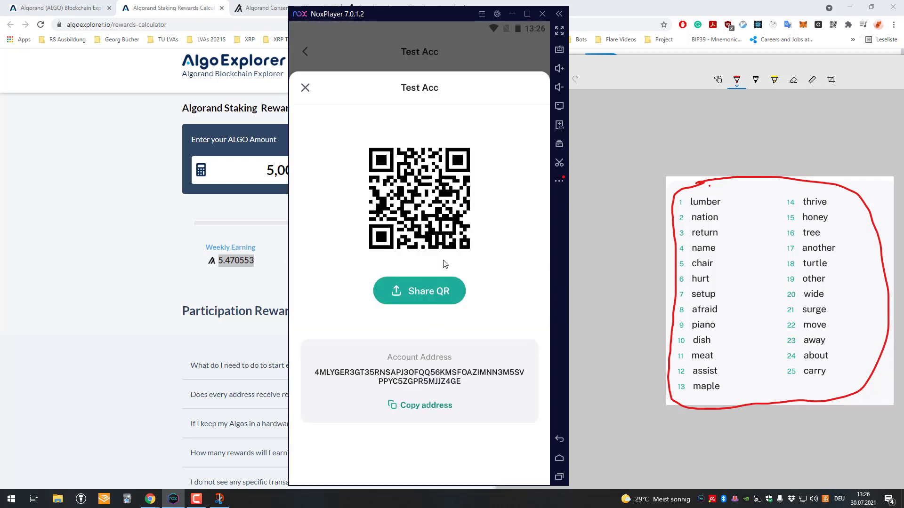
{"action": "left_click", "coordinate": [417, 405]}
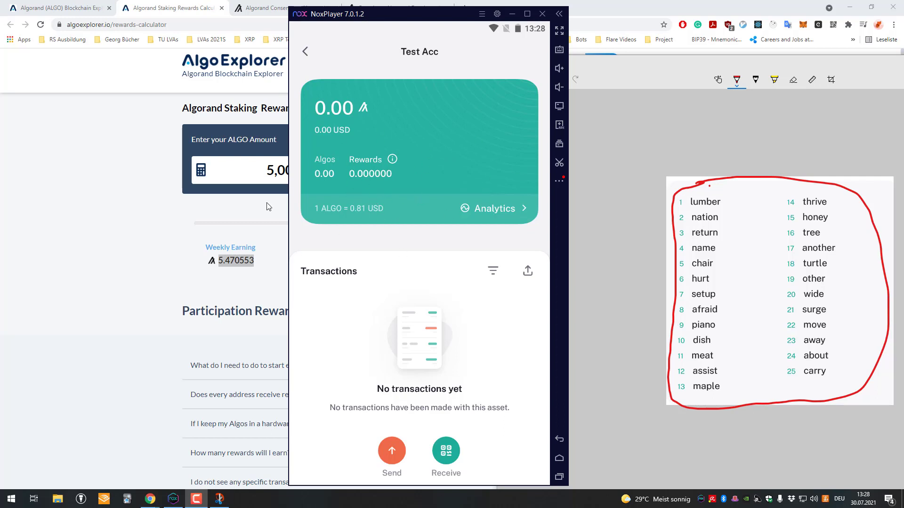
{"action": "left_click", "coordinate": [185, 166]}
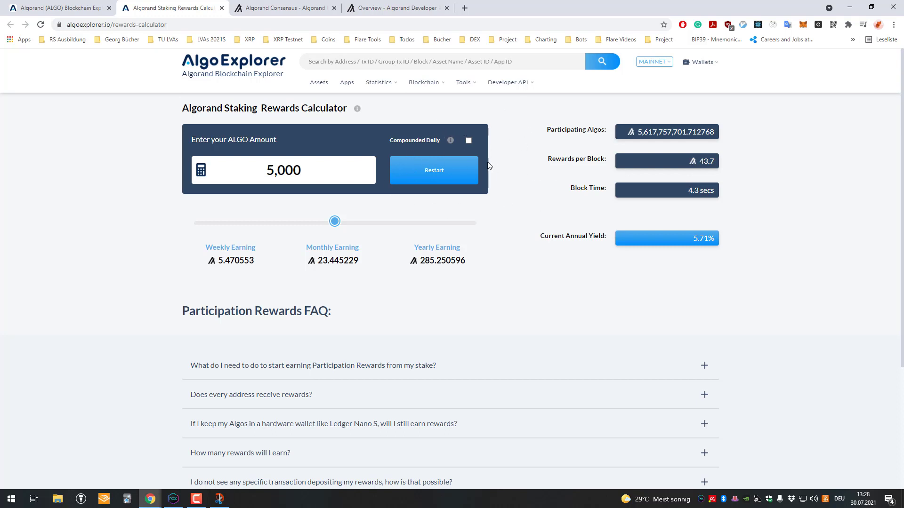
Step: On AlgoExplorer's home page, highlight block speed, TPS, 12,538,556 accounts and $0.00082 transaction cost
{"action": "left_click", "coordinate": [232, 69]}
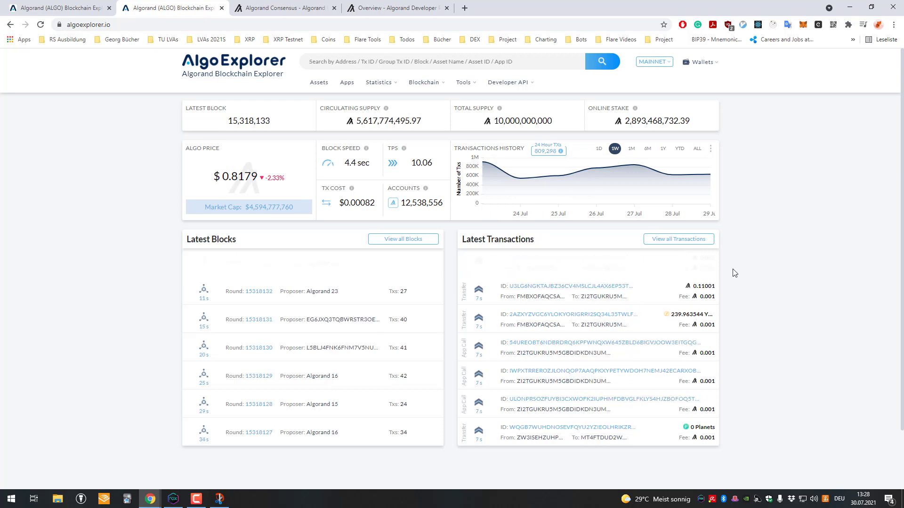
{"action": "left_click_drag", "start_coordinate": [692, 286], "coordinate": [714, 287]}
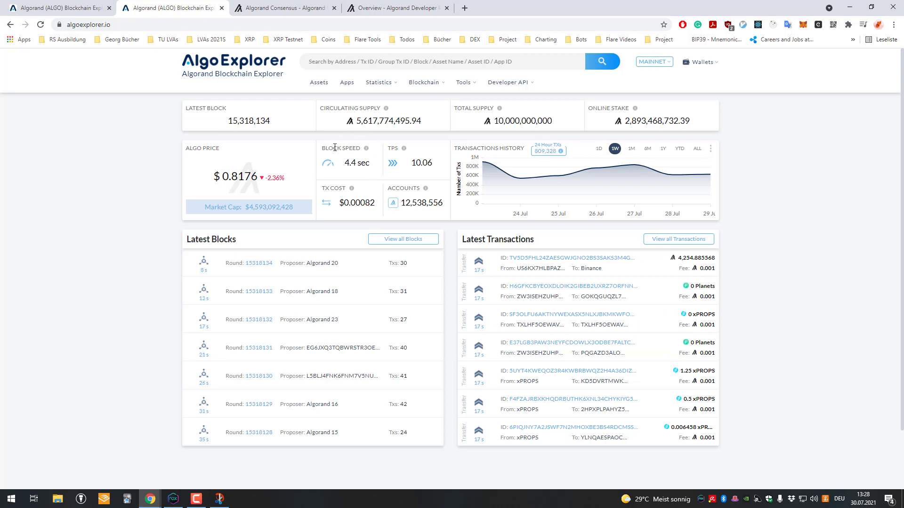
{"action": "left_click_drag", "start_coordinate": [332, 158], "coordinate": [370, 166]}
{"action": "left_click", "coordinate": [370, 169]}
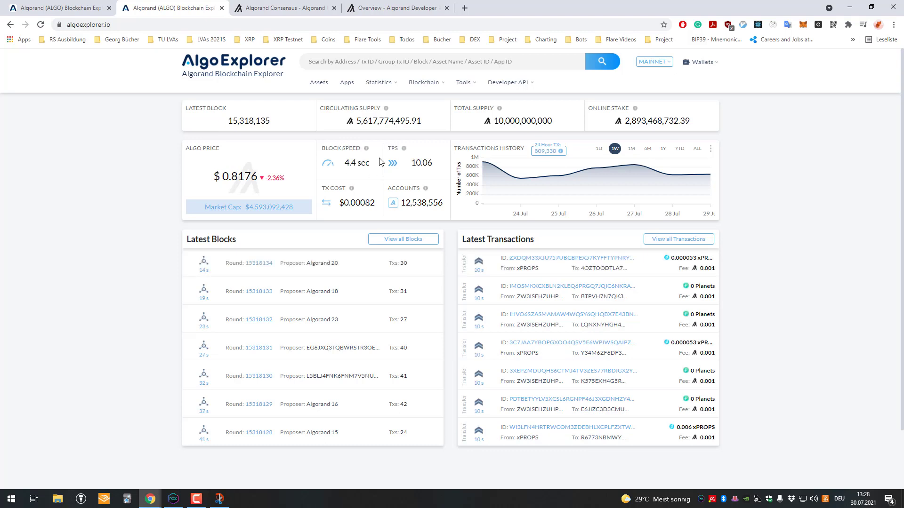
{"action": "triple_click", "coordinate": [422, 161]}
{"action": "left_click", "coordinate": [414, 163]}
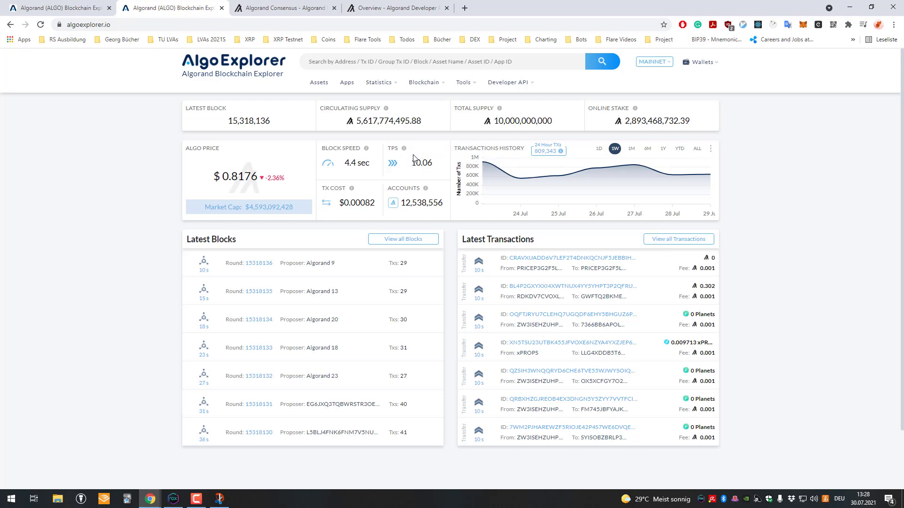
{"action": "left_click_drag", "start_coordinate": [400, 203], "coordinate": [451, 207]}
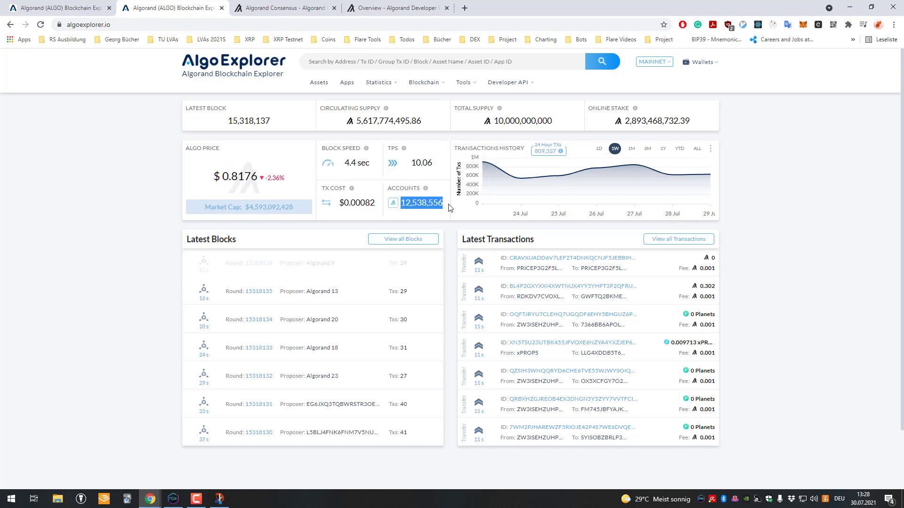
{"action": "left_click", "coordinate": [342, 207]}
{"action": "left_click_drag", "start_coordinate": [342, 208], "coordinate": [375, 205]}
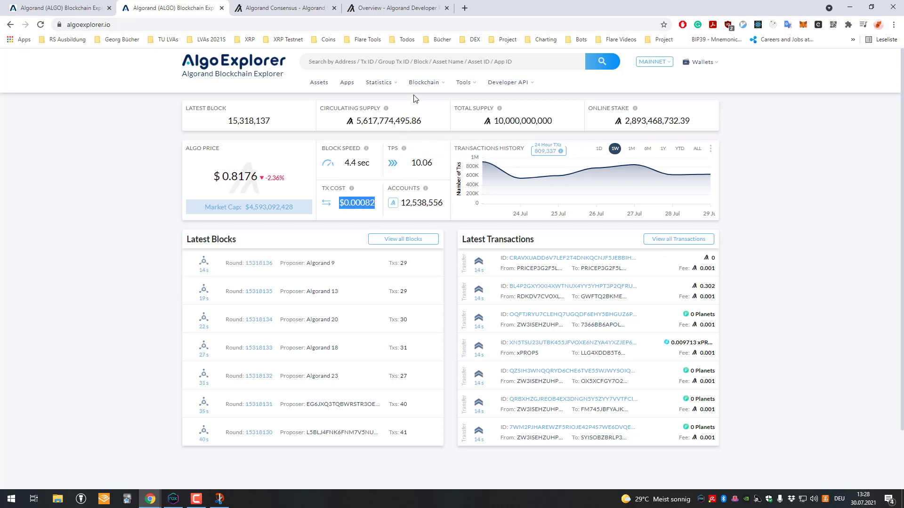
Step: Type 'portal' into the explorer search box, clear it, and switch to the wallet
{"action": "left_click", "coordinate": [394, 63]}
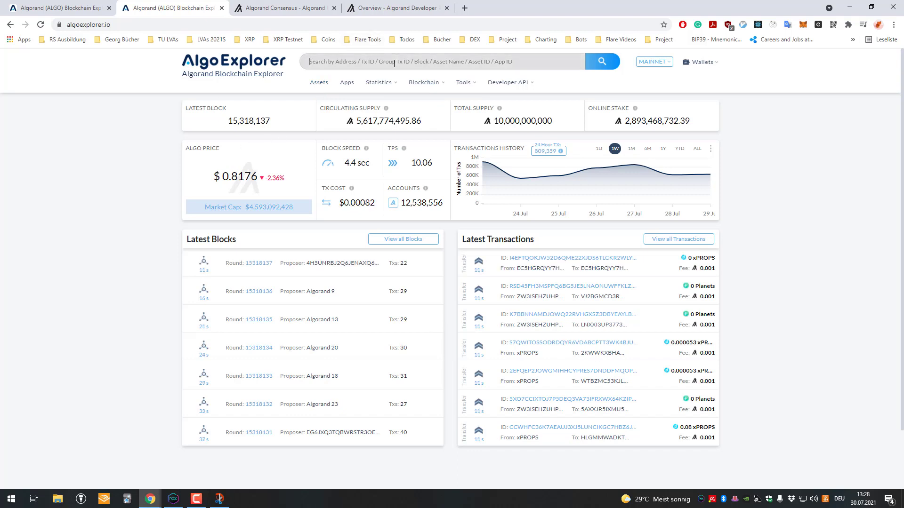
{"action": "type", "text": "portal"}
{"action": "key", "text": "ctrl+a"}
{"action": "key", "text": "BackSpace"}
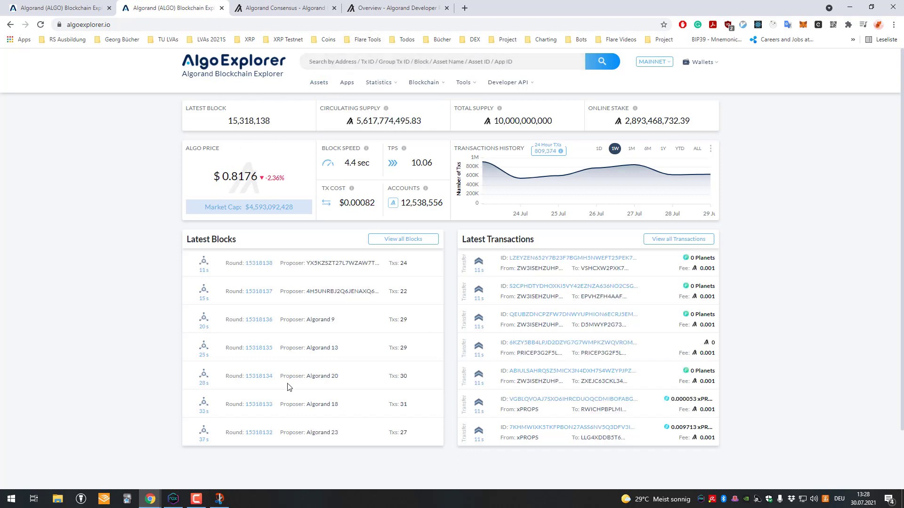
{"action": "left_click", "coordinate": [173, 498]}
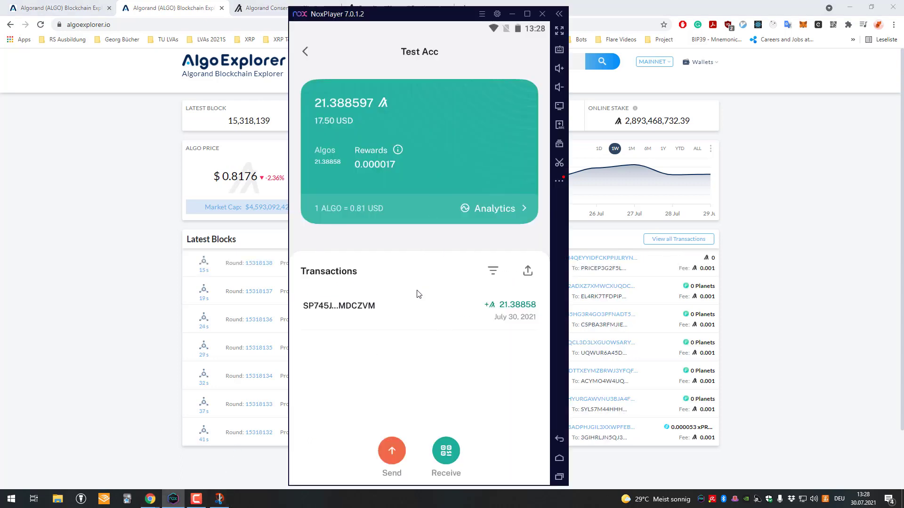
{"action": "left_click", "coordinate": [412, 307]}
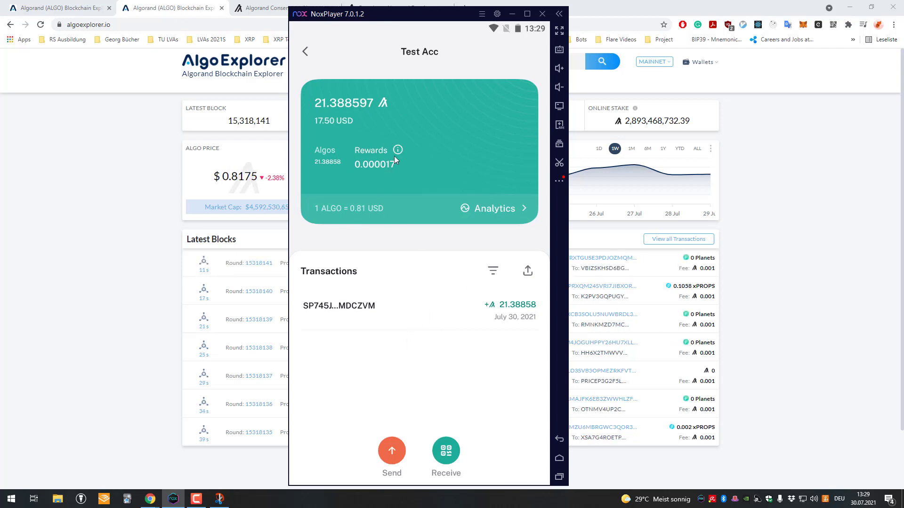
{"action": "left_click", "coordinate": [398, 150]}
{"action": "left_click", "coordinate": [422, 196]}
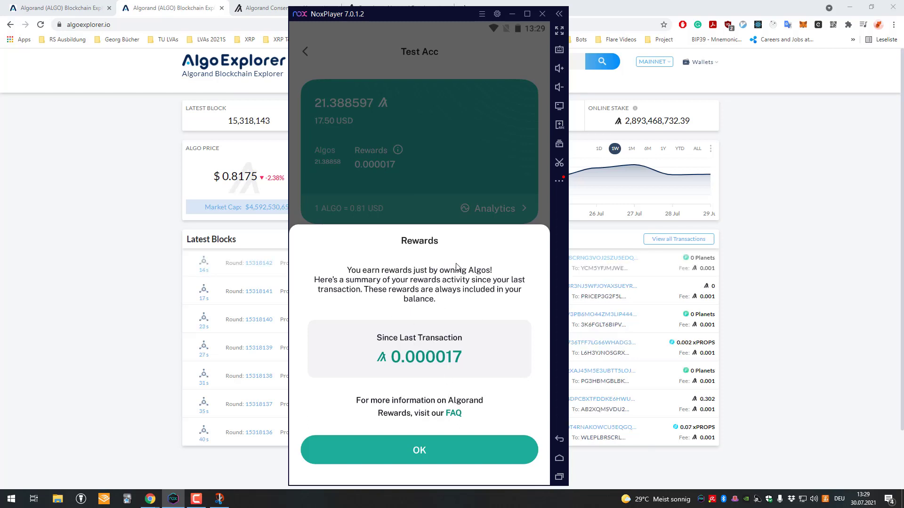
{"action": "left_click", "coordinate": [427, 186]}
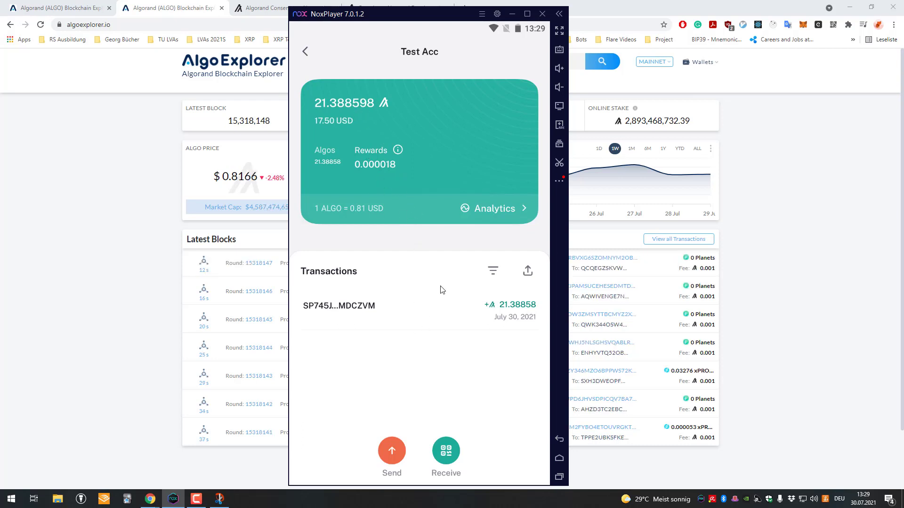
{"action": "left_click_drag", "start_coordinate": [456, 317], "coordinate": [434, 367]}
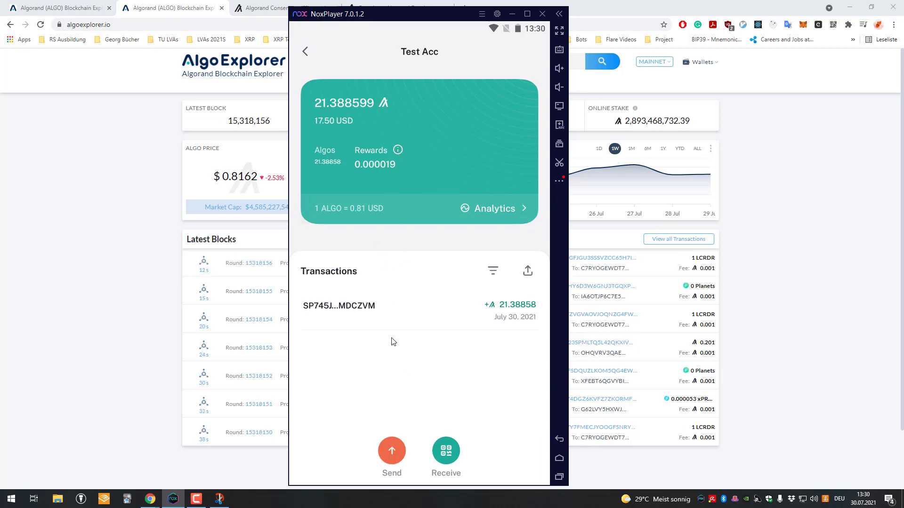
{"action": "left_click_drag", "start_coordinate": [418, 325], "coordinate": [436, 254]}
{"action": "left_click_drag", "start_coordinate": [416, 346], "coordinate": [422, 377]}
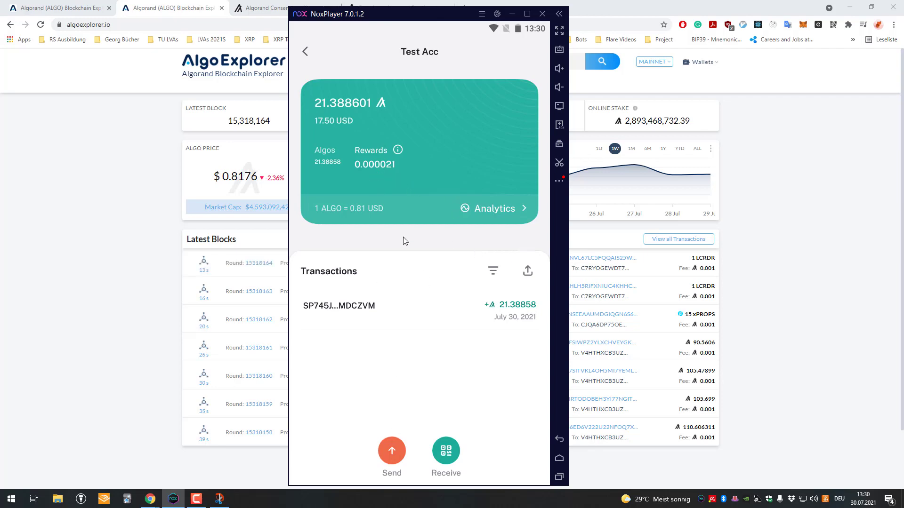
Step: Draft a Test Acc self-send, reduce the amount from 1 to 0, preview it, then back out
{"action": "left_click", "coordinate": [392, 450]}
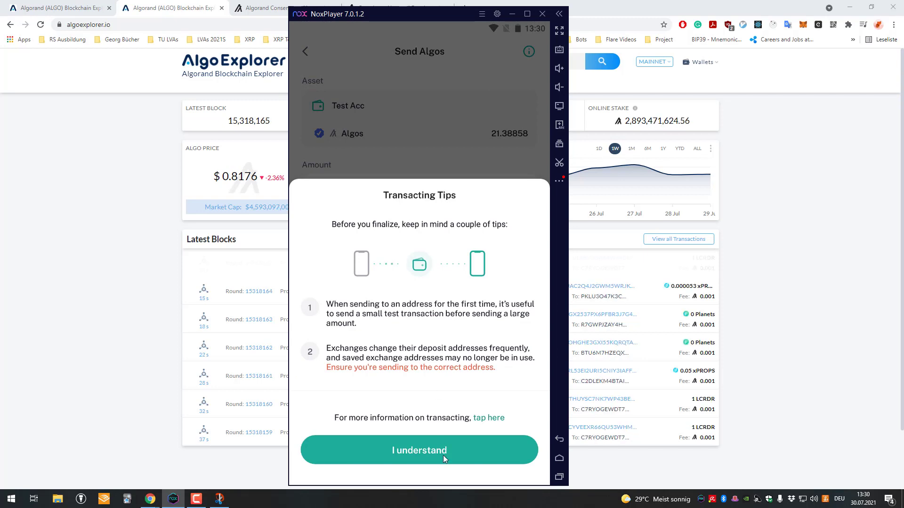
{"action": "left_click", "coordinate": [443, 456]}
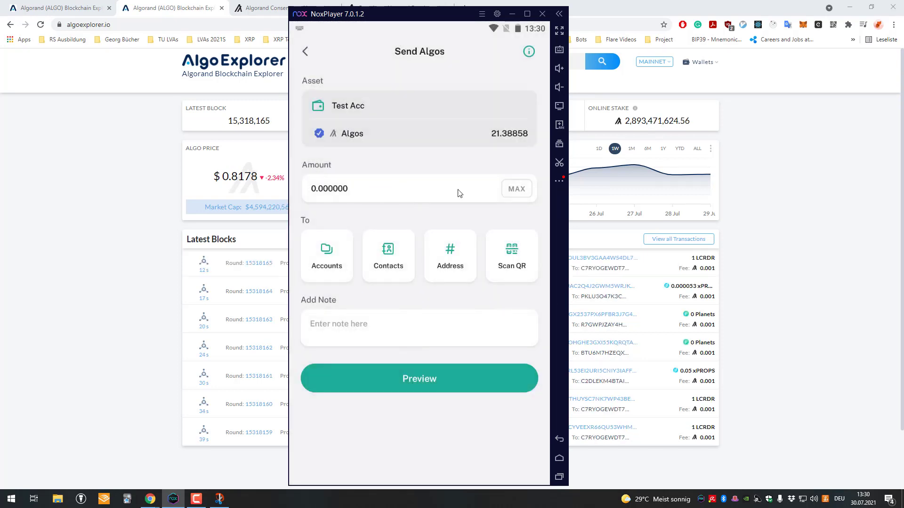
{"action": "left_click", "coordinate": [350, 190]}
{"action": "type", "text": "1"}
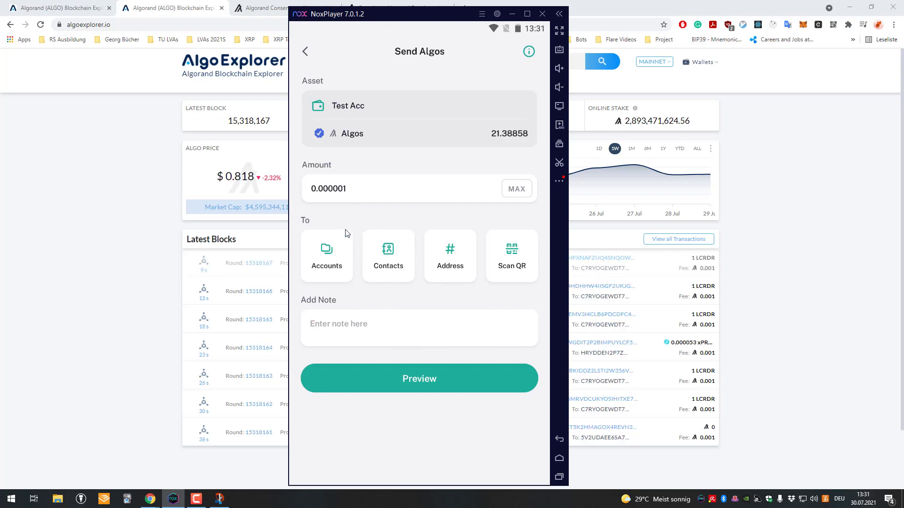
{"action": "left_click", "coordinate": [326, 257]}
{"action": "left_click", "coordinate": [404, 405]}
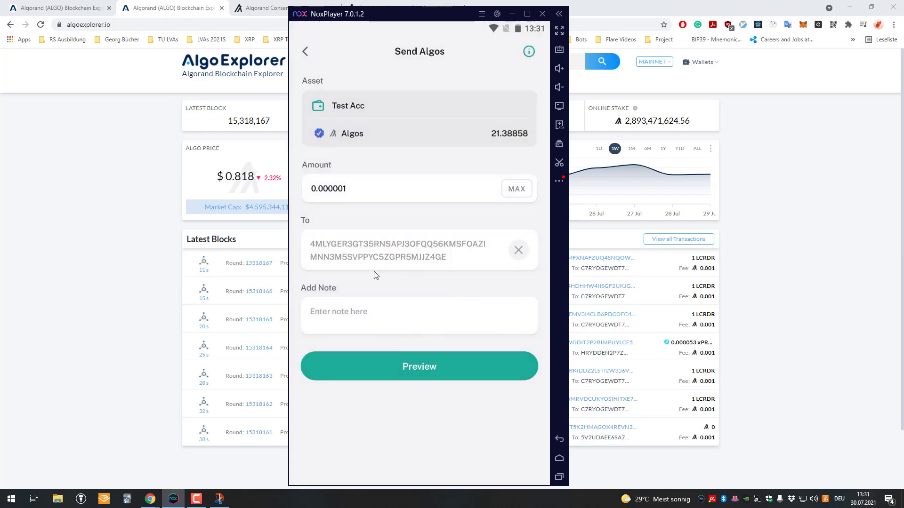
{"action": "left_click", "coordinate": [405, 315]}
{"action": "left_click", "coordinate": [356, 193]}
{"action": "key", "text": "BackSpace"}
{"action": "left_click", "coordinate": [462, 366]}
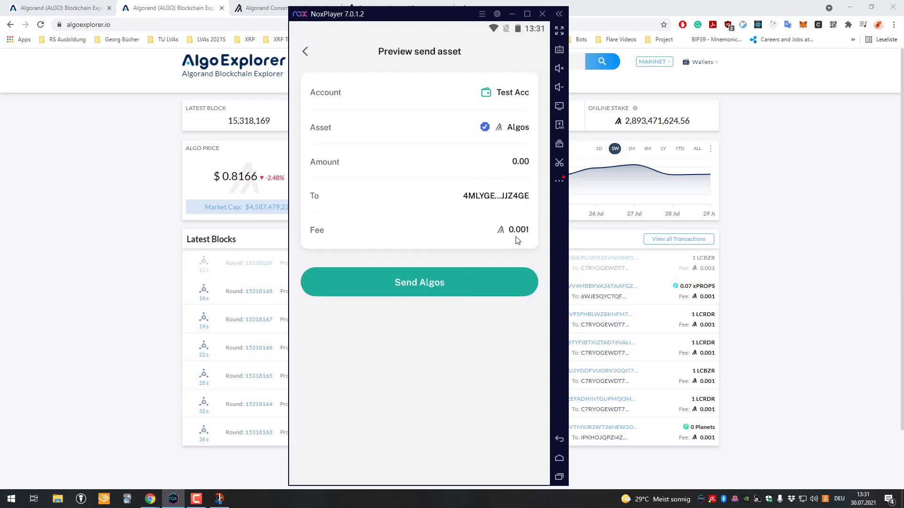
{"action": "left_click", "coordinate": [303, 53]}
{"action": "left_click", "coordinate": [304, 53]}
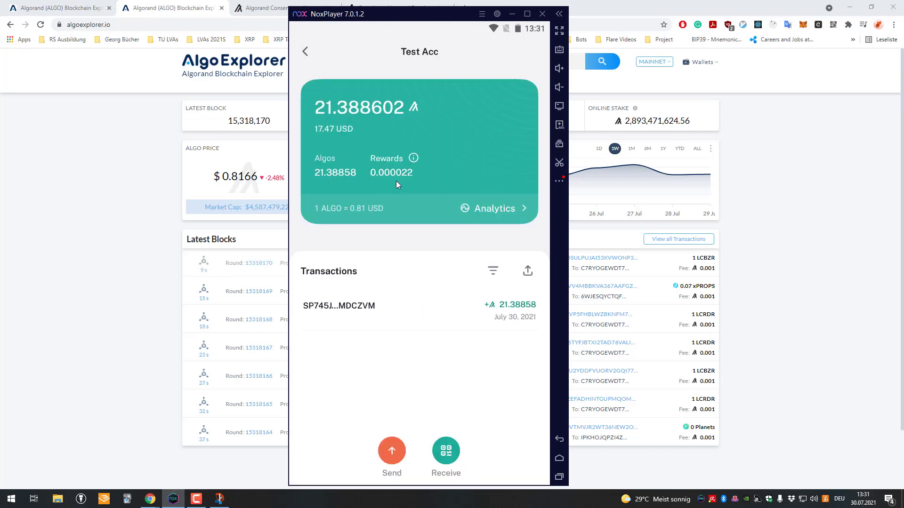
Step: Send 0.00 ALGO from Test Acc to itself, paying the 0.001 fee
{"action": "left_click", "coordinate": [392, 449]}
{"action": "left_click", "coordinate": [363, 329]}
{"action": "left_click", "coordinate": [326, 253]}
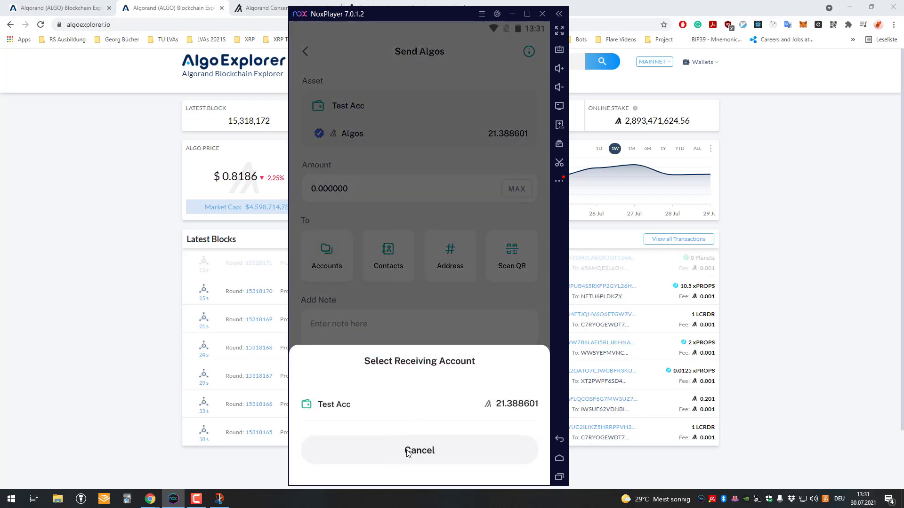
{"action": "left_click", "coordinate": [411, 418]}
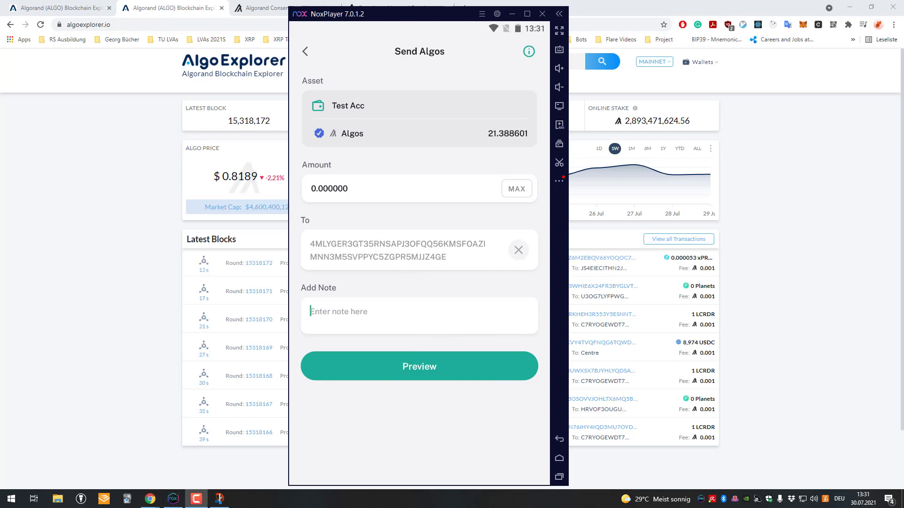
{"action": "left_click", "coordinate": [456, 369]}
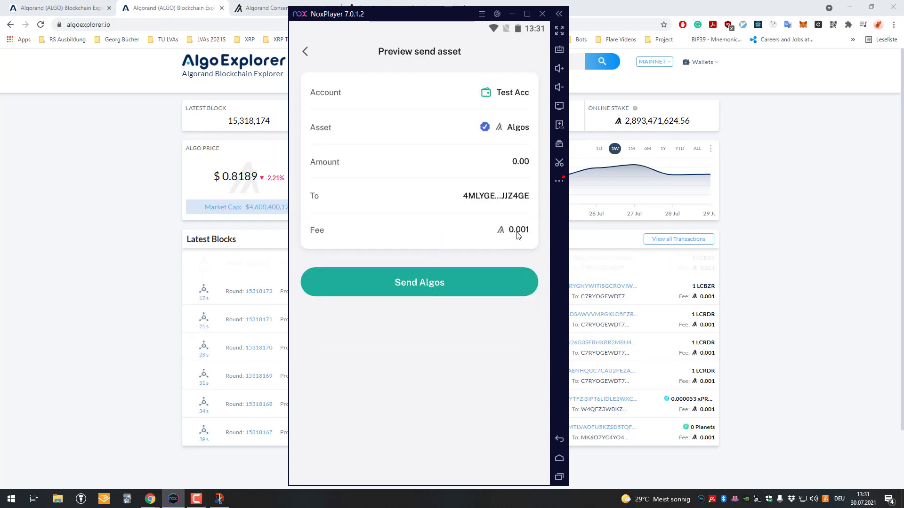
{"action": "left_click", "coordinate": [478, 281]}
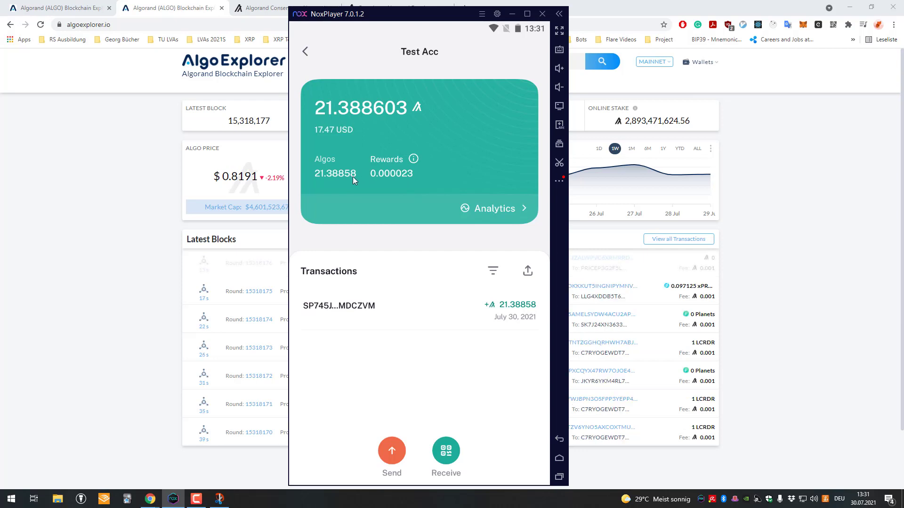
Step: Refresh the wallet history to show the +0.000021 Reward, then return to Chrome's AlgoExplorer
{"action": "left_click_drag", "start_coordinate": [397, 276], "coordinate": [389, 306]}
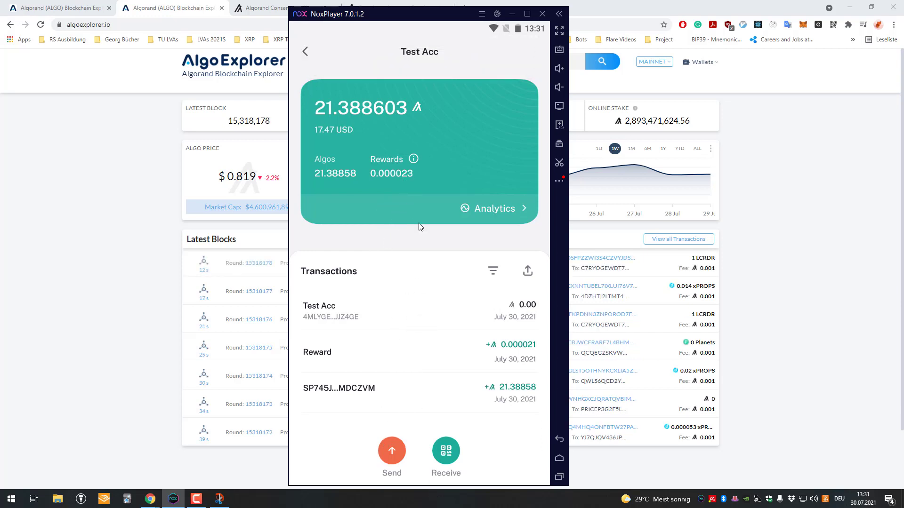
{"action": "left_click_drag", "start_coordinate": [430, 276], "coordinate": [433, 378]}
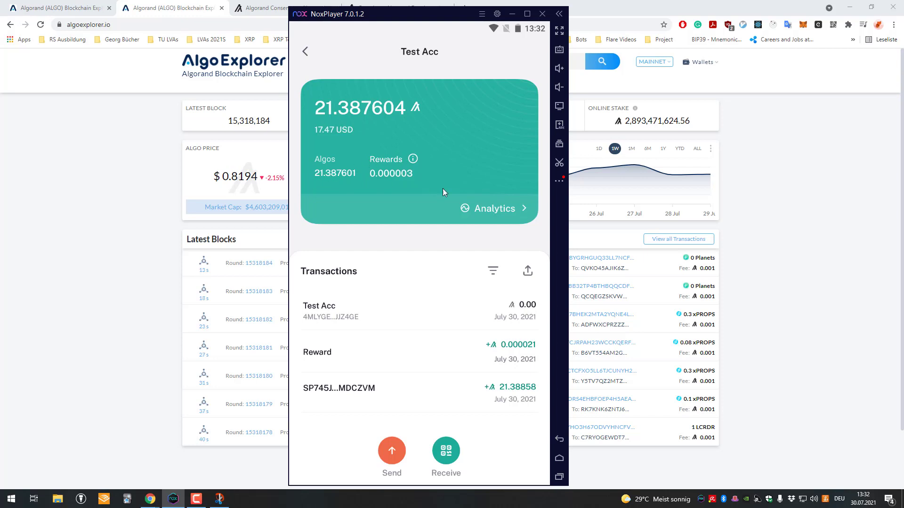
{"action": "left_click", "coordinate": [154, 145]}
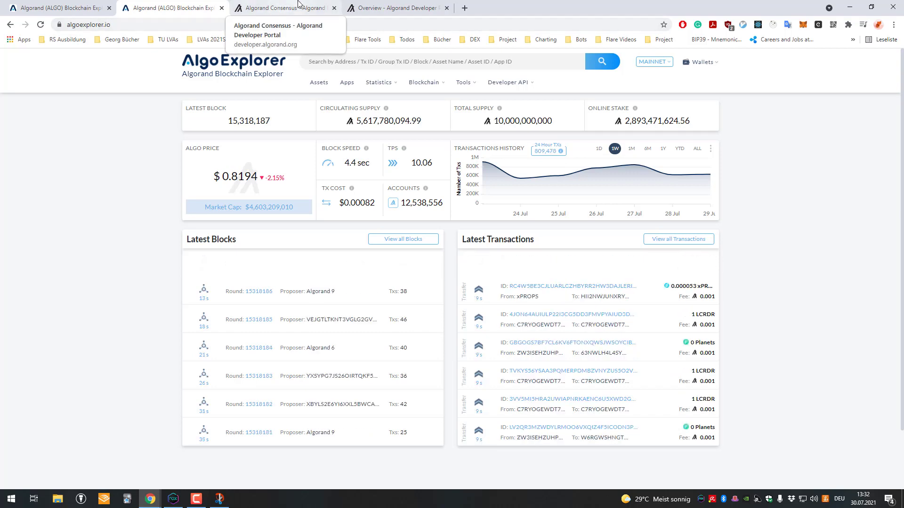
Step: Bring up the Algorand Developer Portal's participation overview tab
{"action": "left_click", "coordinate": [397, 8]}
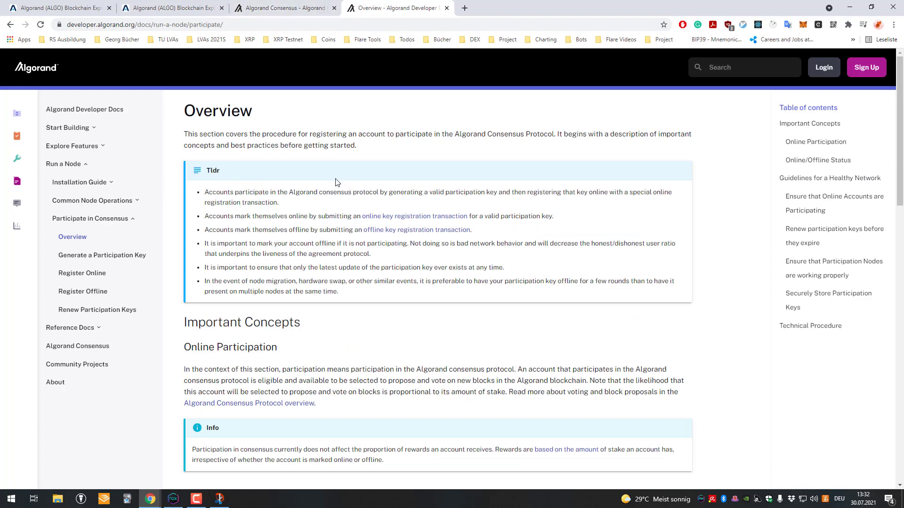
{"action": "scroll", "coordinate": [333, 185], "scroll_direction": "down", "scroll_amount": 1}
{"action": "scroll", "coordinate": [288, 165], "scroll_direction": "up", "scroll_amount": 1}
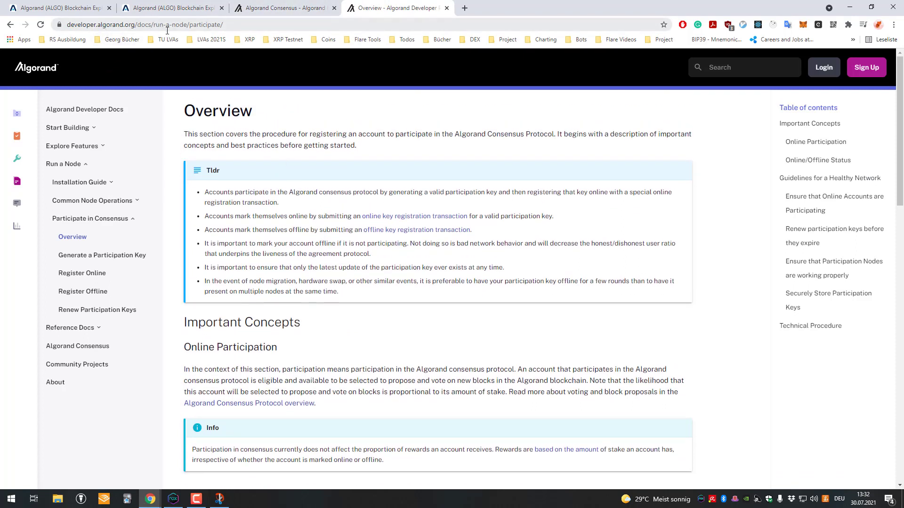
Step: Switch to the Algorand Consensus docs page and read its opening VRF material
{"action": "key", "text": "ctrl+shift+Tab"}
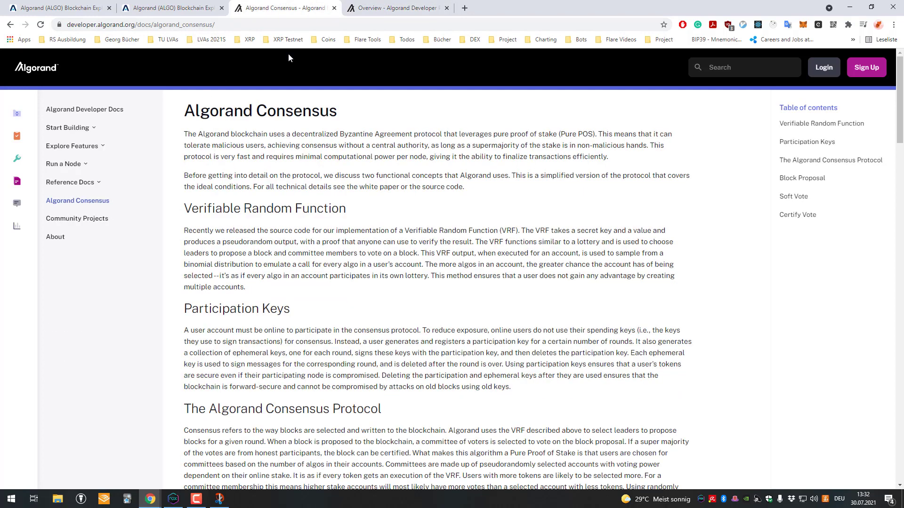
{"action": "left_click_drag", "start_coordinate": [257, 111], "coordinate": [285, 113]}
{"action": "scroll", "coordinate": [278, 223], "scroll_direction": "down", "scroll_amount": 1}
{"action": "left_click_drag", "start_coordinate": [184, 160], "coordinate": [387, 174]}
{"action": "left_click", "coordinate": [388, 174]}
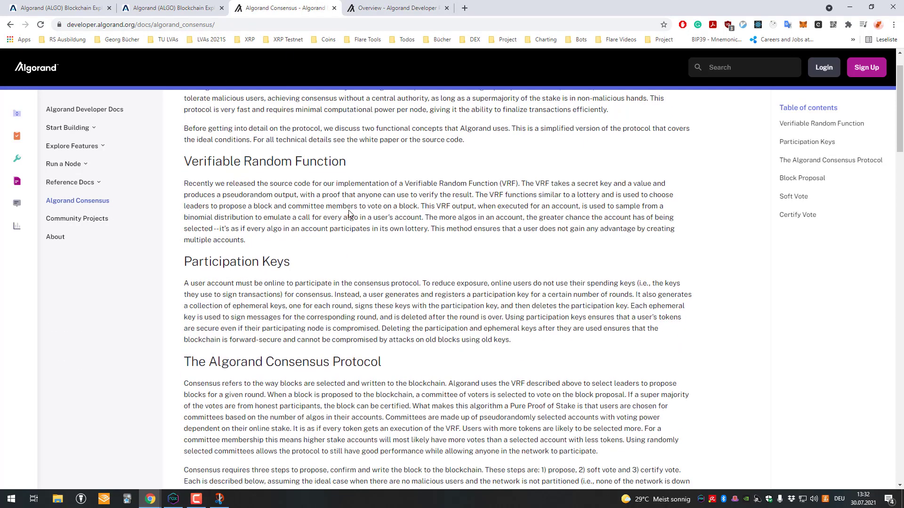
{"action": "scroll", "coordinate": [413, 194], "scroll_direction": "down", "scroll_amount": 5}
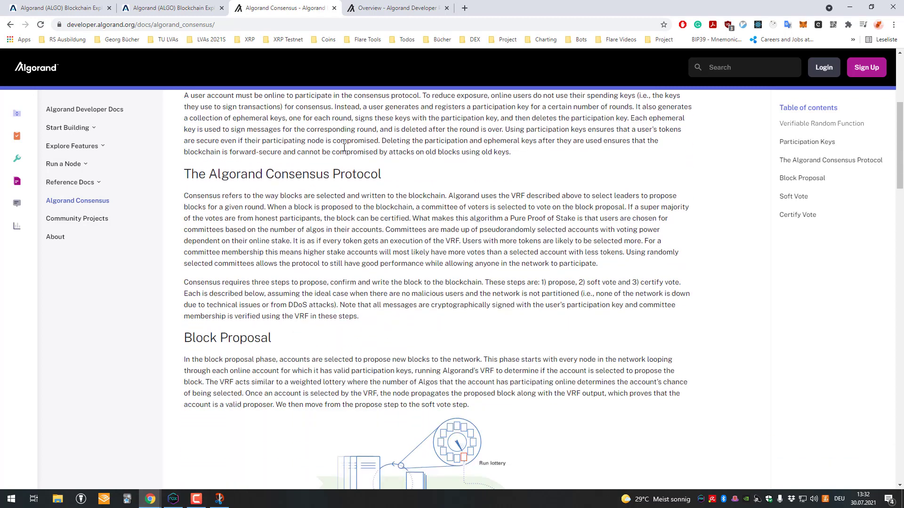
{"action": "scroll", "coordinate": [413, 194], "scroll_direction": "down", "scroll_amount": 4}
{"action": "scroll", "coordinate": [473, 171], "scroll_direction": "up", "scroll_amount": 2}
{"action": "scroll", "coordinate": [459, 188], "scroll_direction": "up", "scroll_amount": 1}
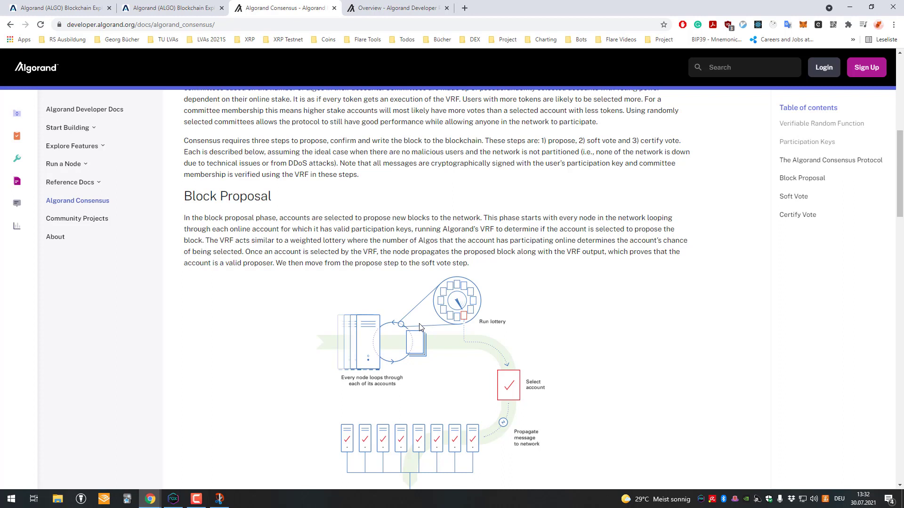
Step: Read through the Block Proposal and Soft Vote sections of the consensus page
{"action": "scroll", "coordinate": [512, 235], "scroll_direction": "down", "scroll_amount": 3}
{"action": "scroll", "coordinate": [611, 316], "scroll_direction": "up", "scroll_amount": 7}
{"action": "left_click_drag", "start_coordinate": [470, 406], "coordinate": [263, 121]}
{"action": "left_click", "coordinate": [205, 136]}
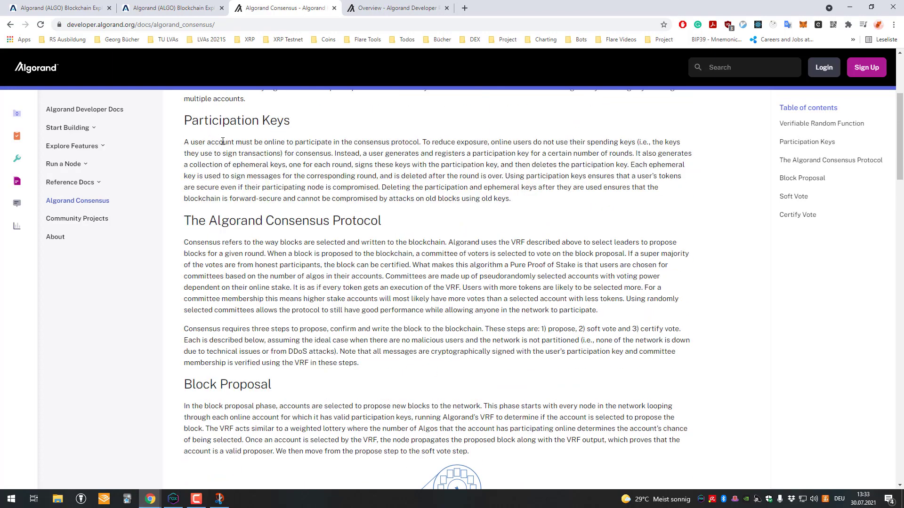
{"action": "left_click_drag", "start_coordinate": [222, 157], "coordinate": [464, 406]}
{"action": "left_click", "coordinate": [446, 264]}
{"action": "scroll", "coordinate": [390, 195], "scroll_direction": "down", "scroll_amount": 3}
{"action": "scroll", "coordinate": [452, 217], "scroll_direction": "down", "scroll_amount": 10}
{"action": "scroll", "coordinate": [432, 176], "scroll_direction": "down", "scroll_amount": 6}
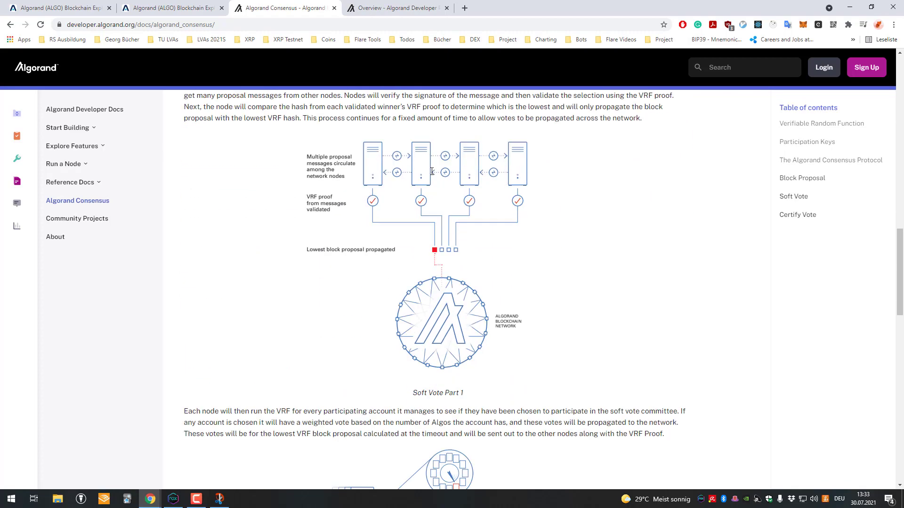
{"action": "scroll", "coordinate": [425, 171], "scroll_direction": "up", "scroll_amount": 20}
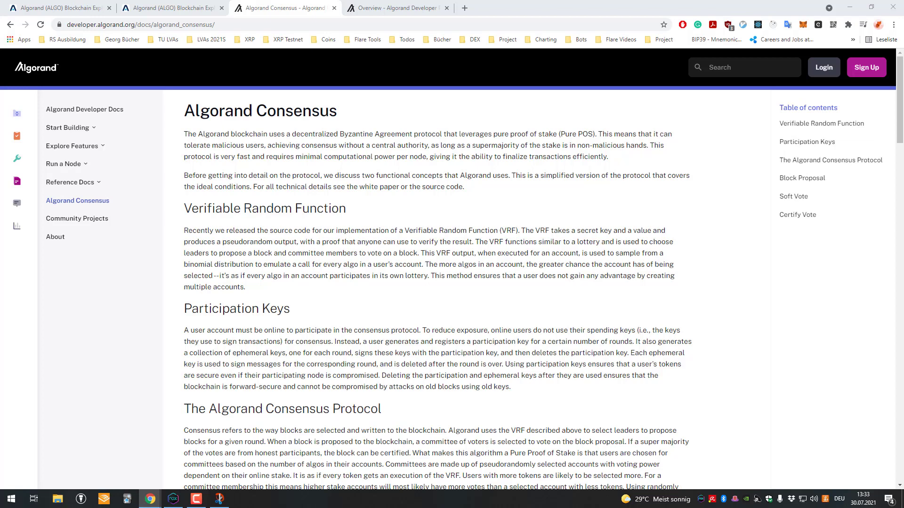
Step: Review the Community Incentives table, highlighting Participation Rewards and Early Backers Relay Nodes
{"action": "scroll", "coordinate": [471, 229], "scroll_direction": "down", "scroll_amount": 15}
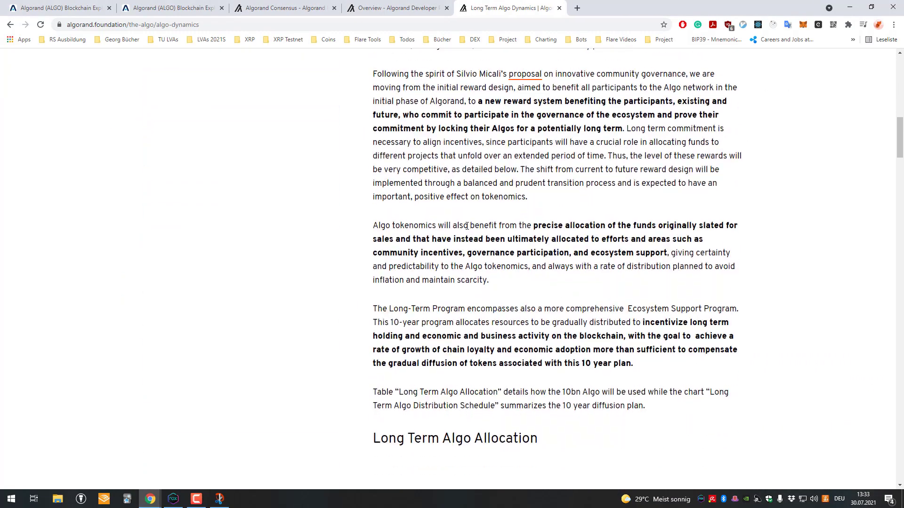
{"action": "scroll", "coordinate": [471, 230], "scroll_direction": "down", "scroll_amount": 7}
{"action": "scroll", "coordinate": [475, 198], "scroll_direction": "up", "scroll_amount": 2}
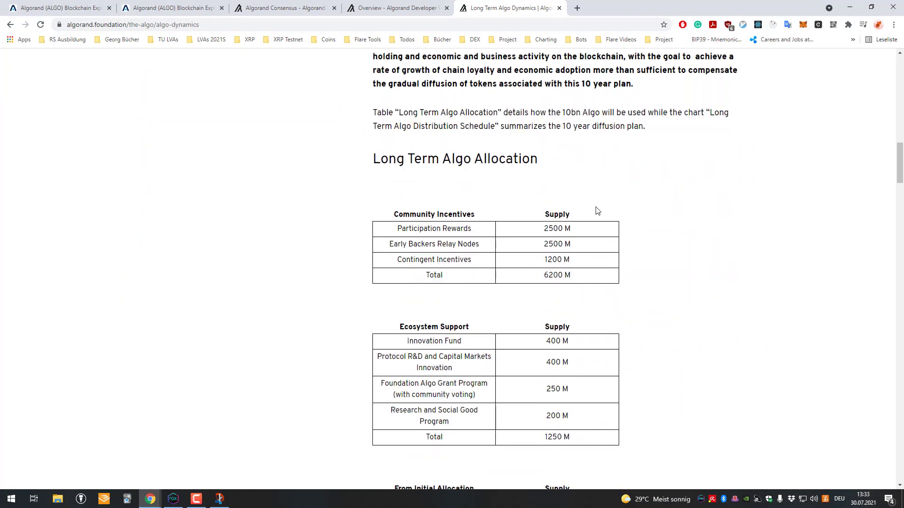
{"action": "left_click_drag", "start_coordinate": [416, 226], "coordinate": [515, 165]}
{"action": "scroll", "coordinate": [515, 165], "scroll_direction": "down", "scroll_amount": 1}
{"action": "left_click", "coordinate": [428, 179]}
{"action": "double_click", "coordinate": [409, 167]}
{"action": "left_click", "coordinate": [458, 170]}
{"action": "left_click_drag", "start_coordinate": [397, 185], "coordinate": [473, 184]}
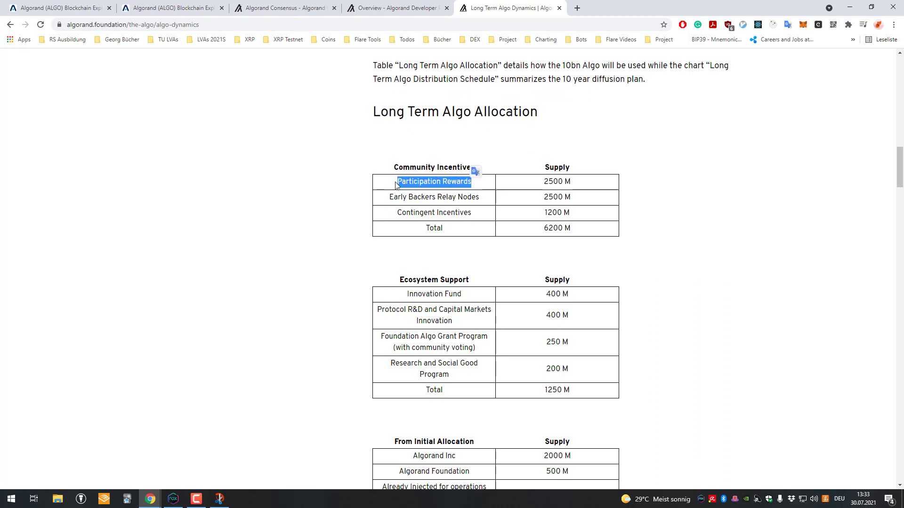
{"action": "left_click_drag", "start_coordinate": [395, 184], "coordinate": [484, 184]}
{"action": "left_click_drag", "start_coordinate": [389, 198], "coordinate": [420, 213]}
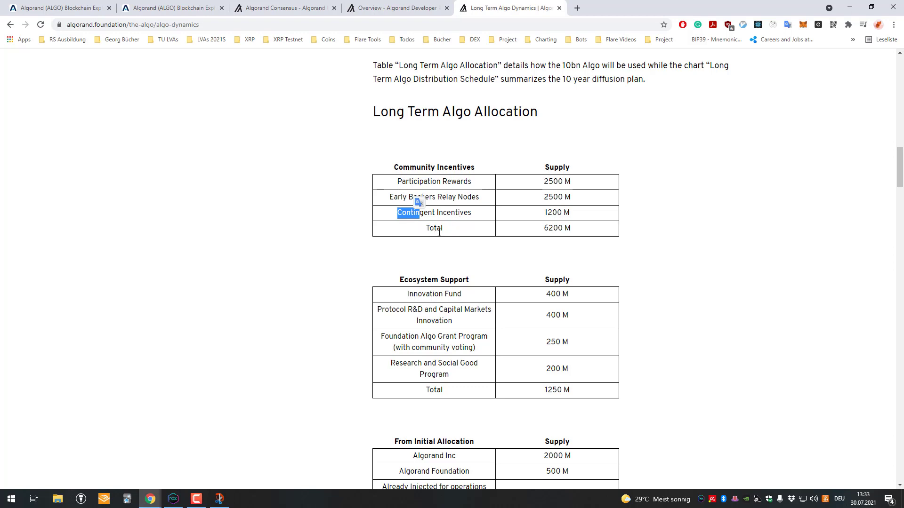
Step: Highlight Innovation Fund in the Ecosystem Support table
{"action": "scroll", "coordinate": [439, 228], "scroll_direction": "down", "scroll_amount": 2}
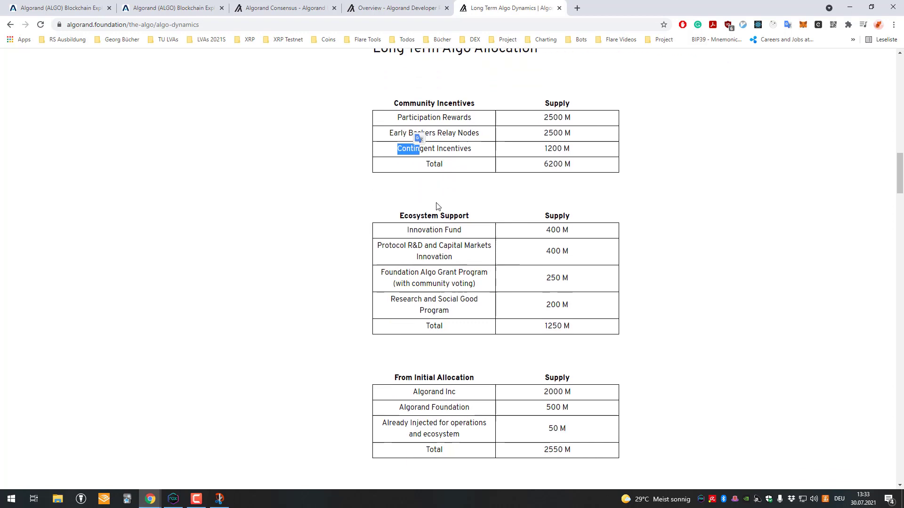
{"action": "left_click_drag", "start_coordinate": [406, 201], "coordinate": [462, 200]}
{"action": "scroll", "coordinate": [442, 190], "scroll_direction": "down", "scroll_amount": 1}
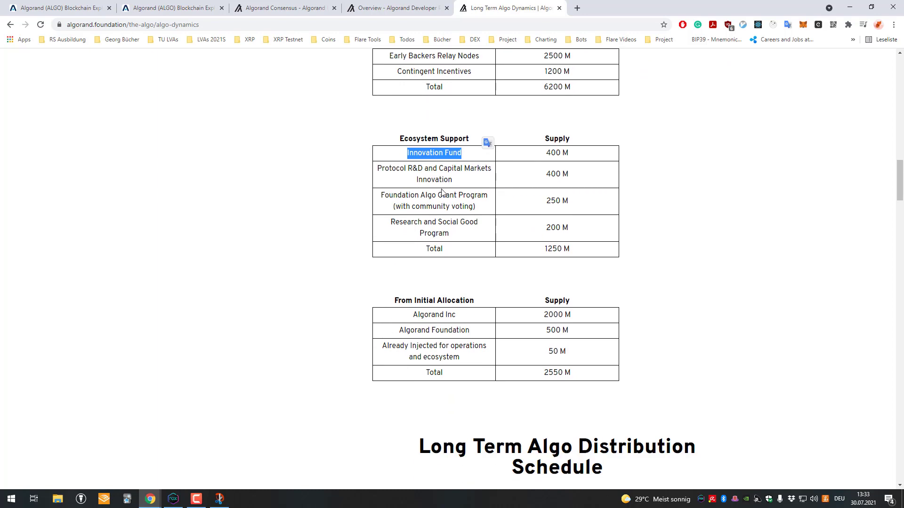
{"action": "left_click", "coordinate": [397, 172]}
{"action": "scroll", "coordinate": [420, 196], "scroll_direction": "down", "scroll_amount": 1}
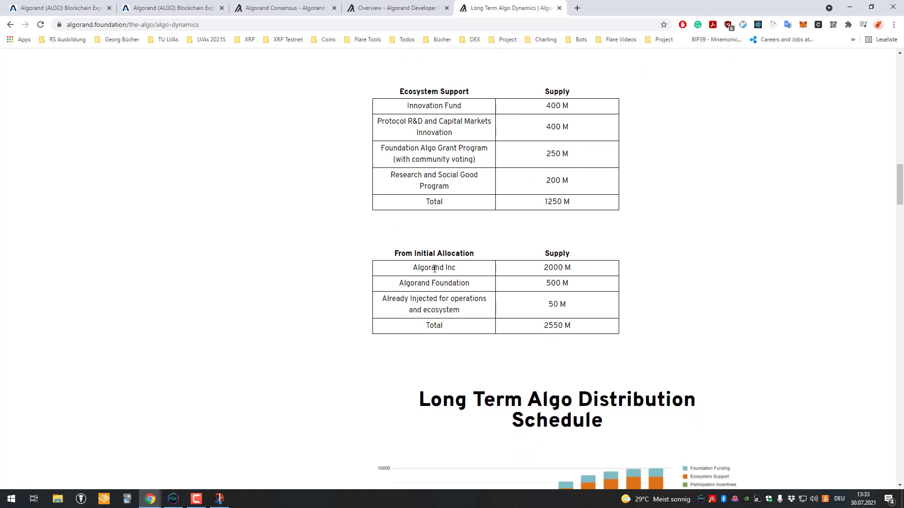
Step: Search the page for 'staking' and view the Participation Rewards Schedule heading
{"action": "key", "text": "ctrl+f"}
{"action": "type", "text": "staking"}
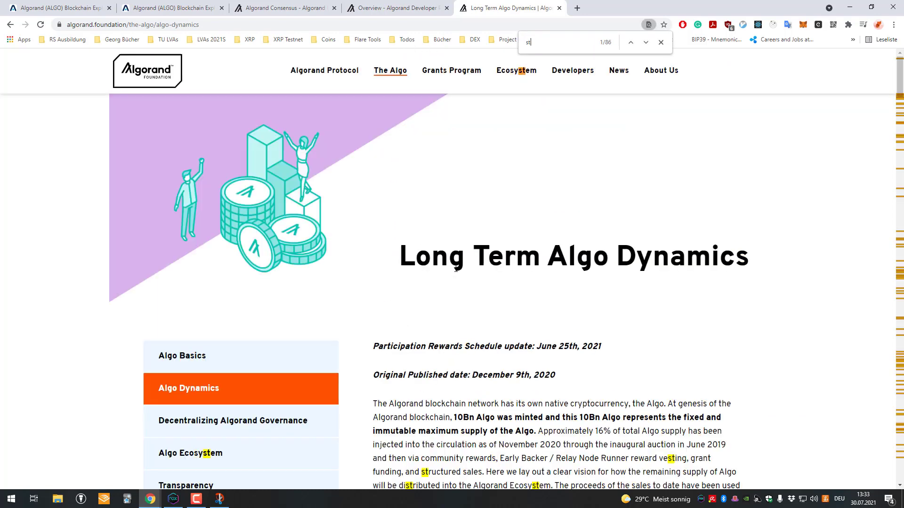
{"action": "key", "text": "BackSpace"}
{"action": "key", "text": "BackSpace"}
{"action": "key", "text": "BackSpace"}
{"action": "key", "text": "BackSpace"}
{"action": "key", "text": "BackSpace"}
{"action": "key", "text": "BackSpace"}
{"action": "key", "text": "BackSpace"}
{"action": "key", "text": "BackSpace"}
{"action": "scroll", "coordinate": [521, 254], "scroll_direction": "down", "scroll_amount": 8}
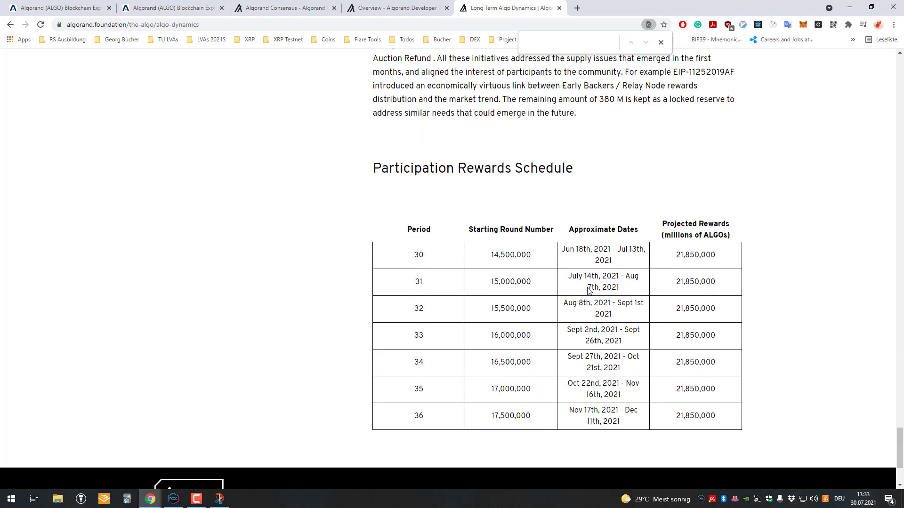
{"action": "left_click_drag", "start_coordinate": [403, 168], "coordinate": [546, 174]}
{"action": "left_click", "coordinate": [498, 196]}
{"action": "scroll", "coordinate": [589, 353], "scroll_direction": "up", "scroll_amount": 8}
{"action": "scroll", "coordinate": [510, 144], "scroll_direction": "up", "scroll_amount": 20}
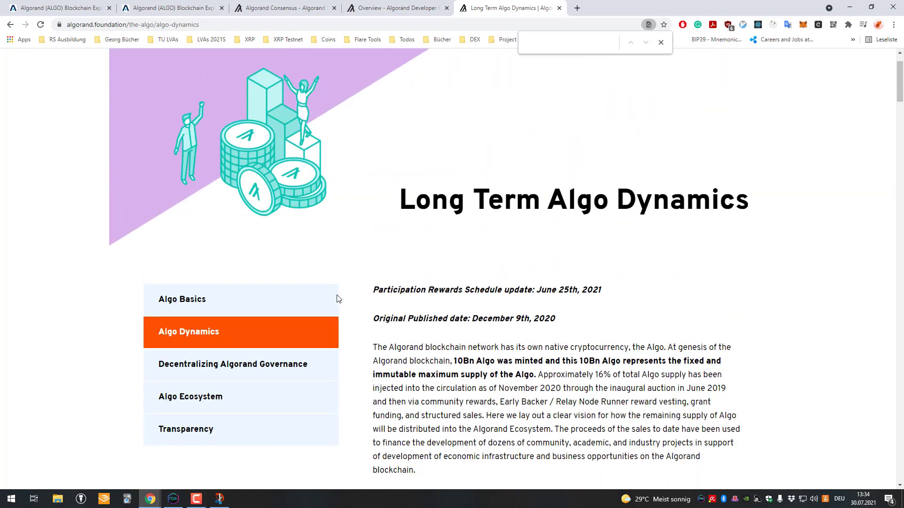
Step: Scroll the charts, highlight the Initial Algo Allocation figures to 10 B, then return to top
{"action": "scroll", "coordinate": [270, 329], "scroll_direction": "down", "scroll_amount": 1}
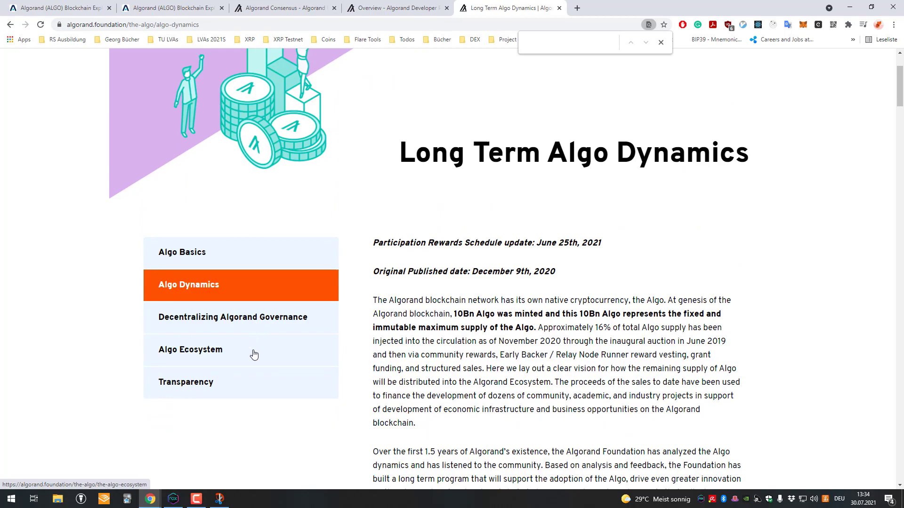
{"action": "scroll", "coordinate": [362, 353], "scroll_direction": "down", "scroll_amount": 20}
{"action": "scroll", "coordinate": [542, 233], "scroll_direction": "down", "scroll_amount": 1}
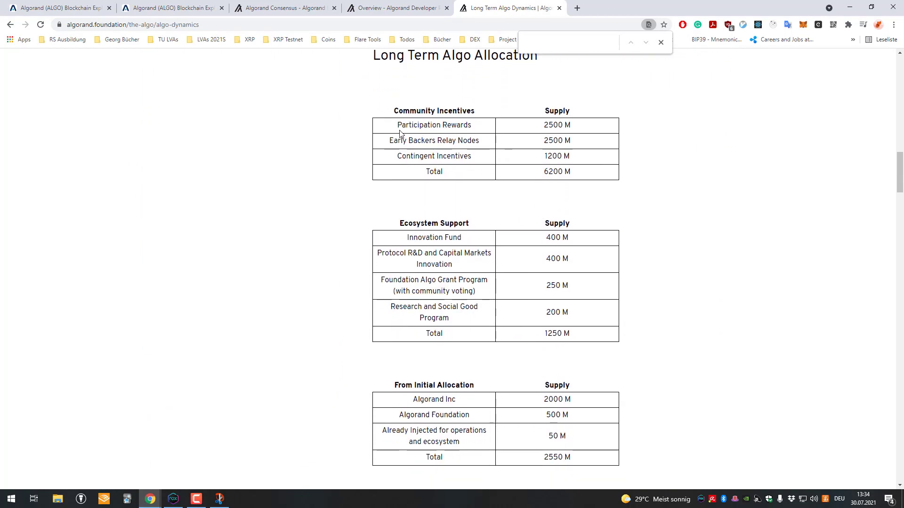
{"action": "scroll", "coordinate": [560, 176], "scroll_direction": "down", "scroll_amount": 7}
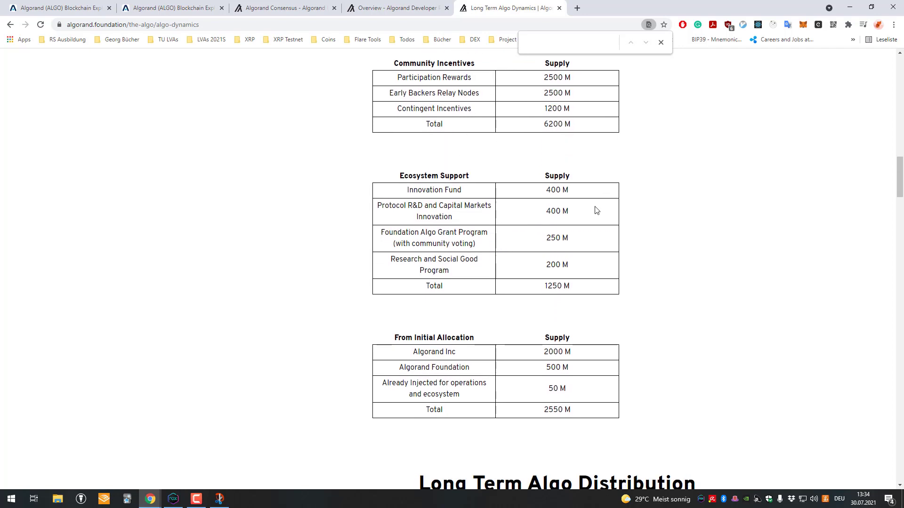
{"action": "scroll", "coordinate": [648, 311], "scroll_direction": "down", "scroll_amount": 1}
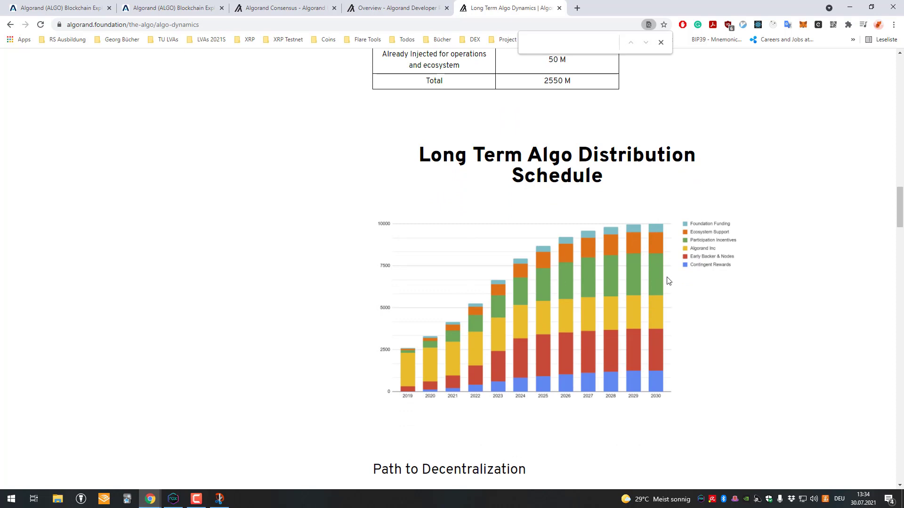
{"action": "scroll", "coordinate": [581, 236], "scroll_direction": "down", "scroll_amount": 1}
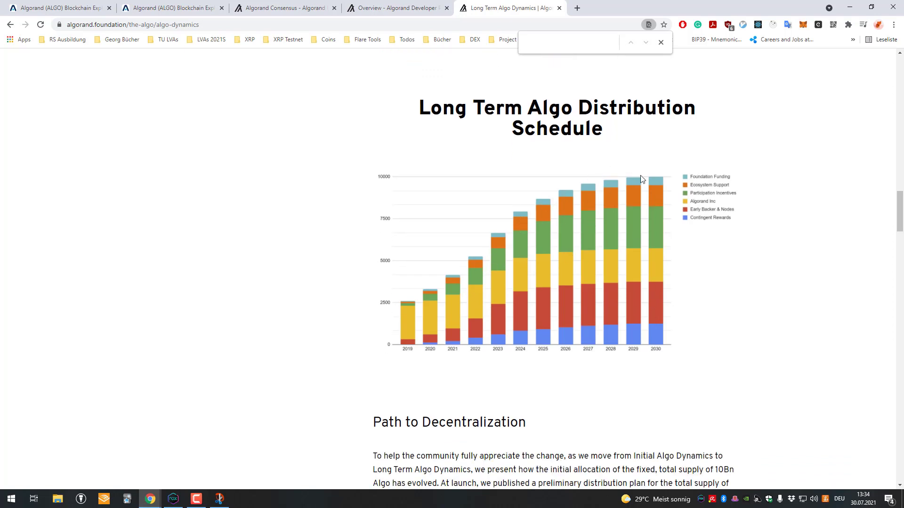
{"action": "scroll", "coordinate": [595, 214], "scroll_direction": "down", "scroll_amount": 9}
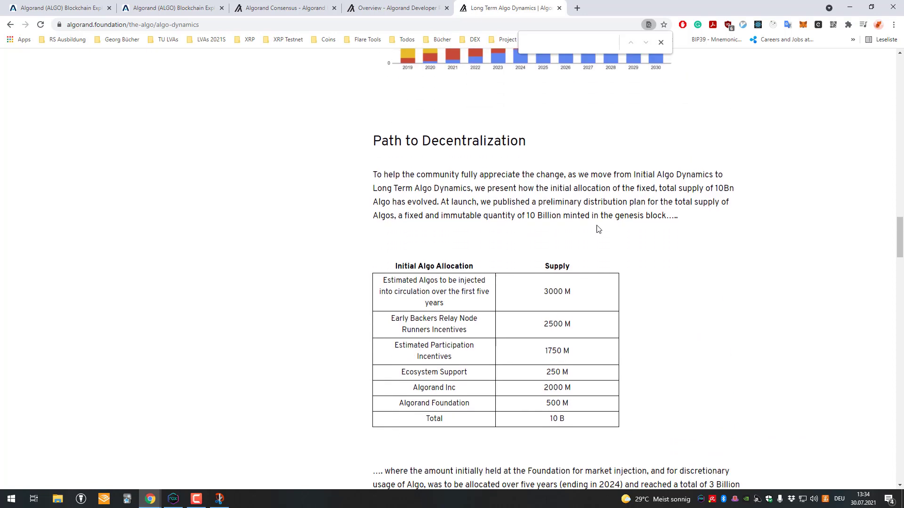
{"action": "left_click_drag", "start_coordinate": [540, 292], "coordinate": [528, 209]}
{"action": "scroll", "coordinate": [528, 211], "scroll_direction": "down", "scroll_amount": 15}
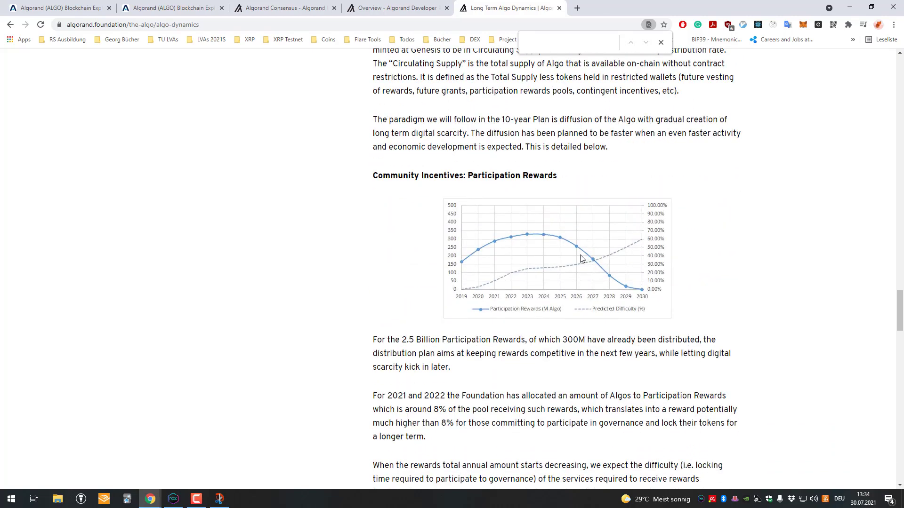
{"action": "scroll", "coordinate": [610, 261], "scroll_direction": "down", "scroll_amount": 12}
{"action": "key", "text": "Home"}
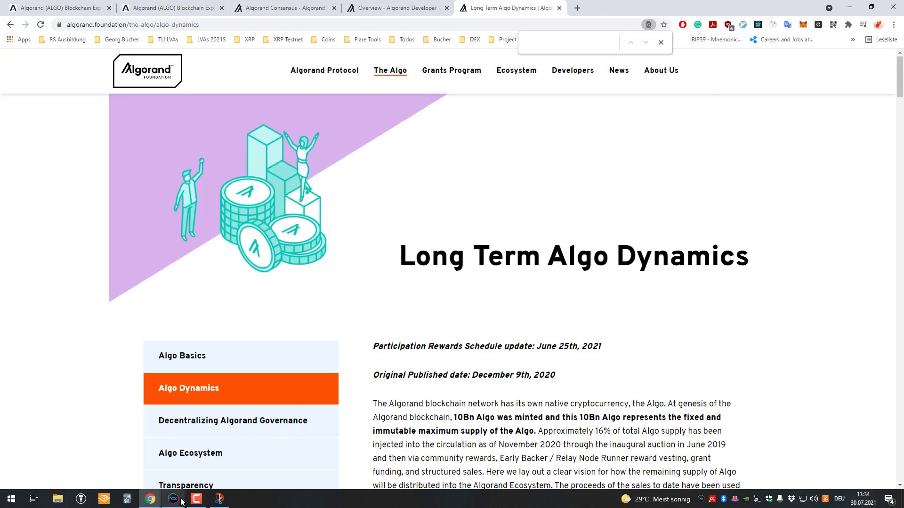
Step: Bring Algorand Wallet forward to view Test Acc at 21.387609 ALGO
{"action": "left_click", "coordinate": [173, 499]}
{"action": "left_click_drag", "start_coordinate": [475, 317], "coordinate": [430, 252]}
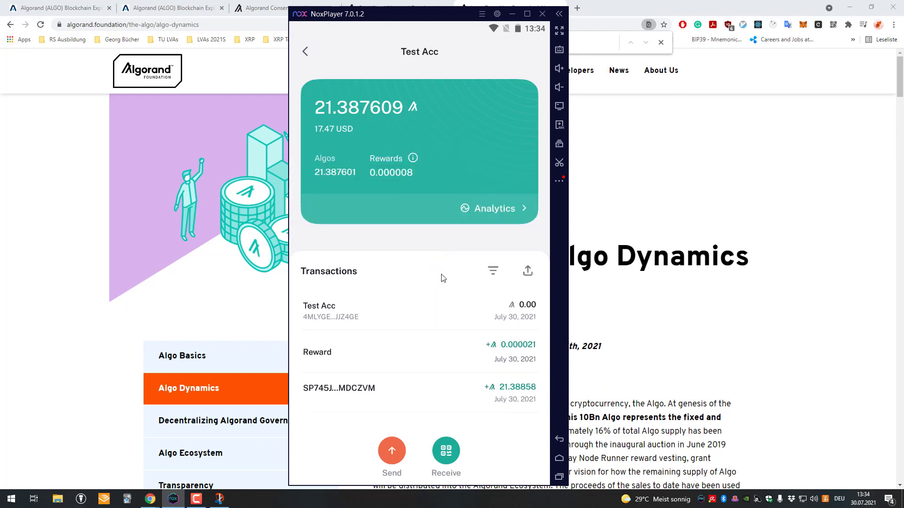